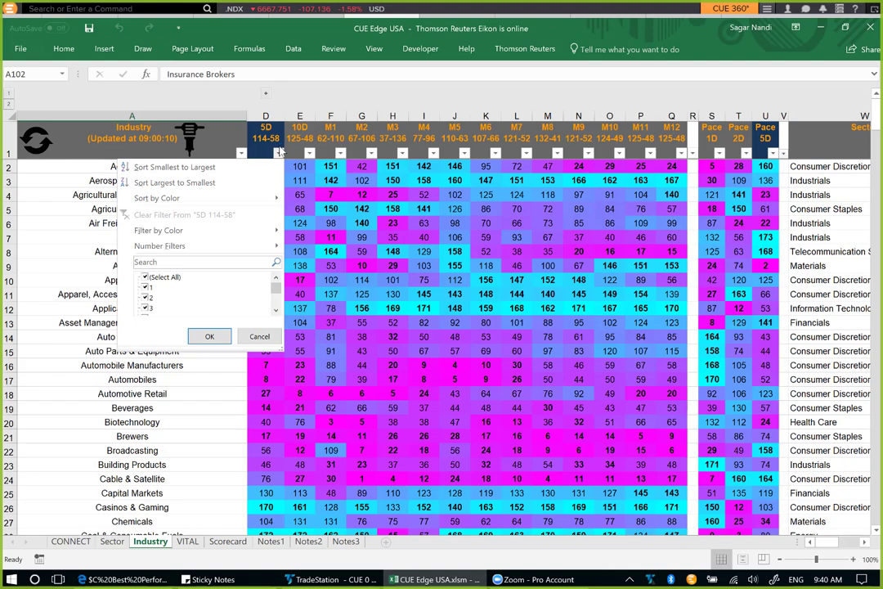
# Sort the industries by 5D rank from largest to smallest and review the 5D and Pace 5D ranks of Hotels, Resorts & Cruise Lines
pyautogui.click(241, 183)
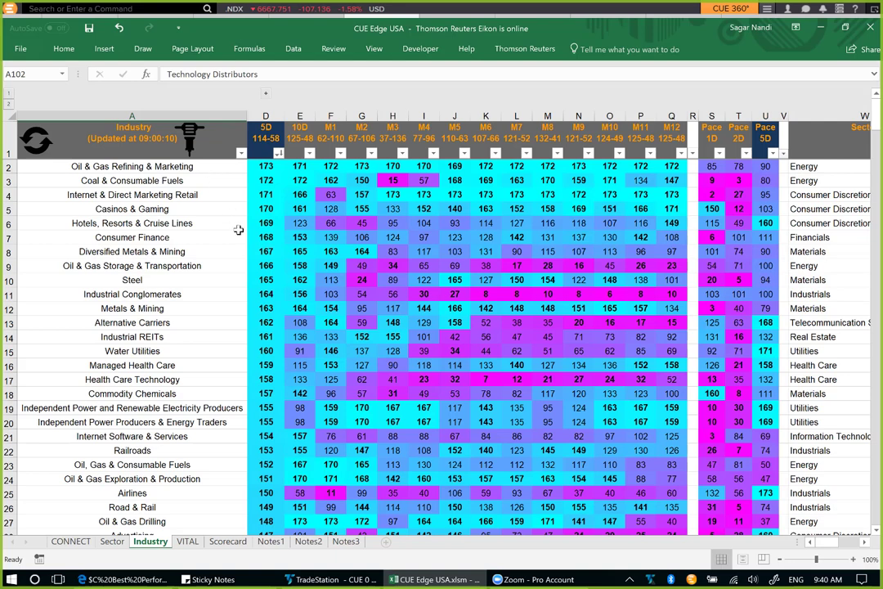
pyautogui.click(163, 224)
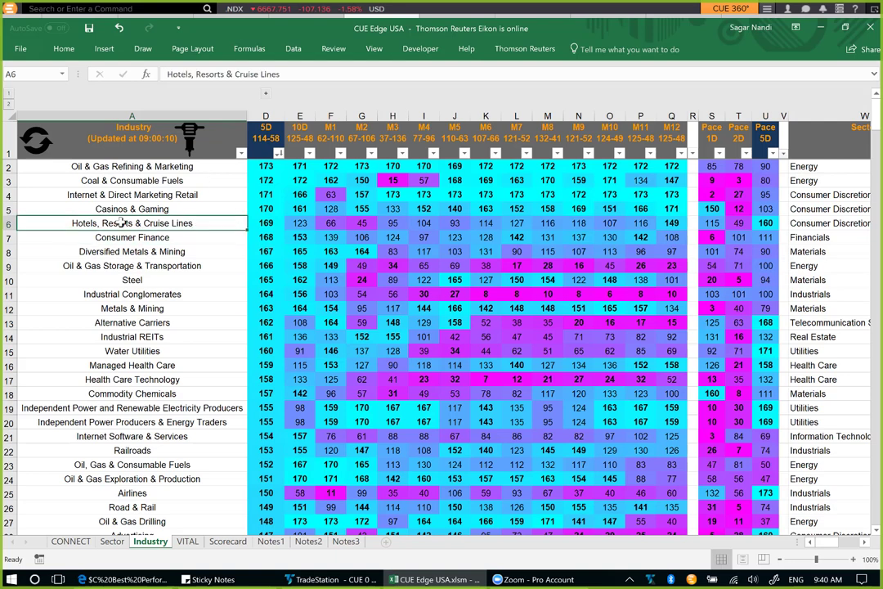
pyautogui.click(8, 223)
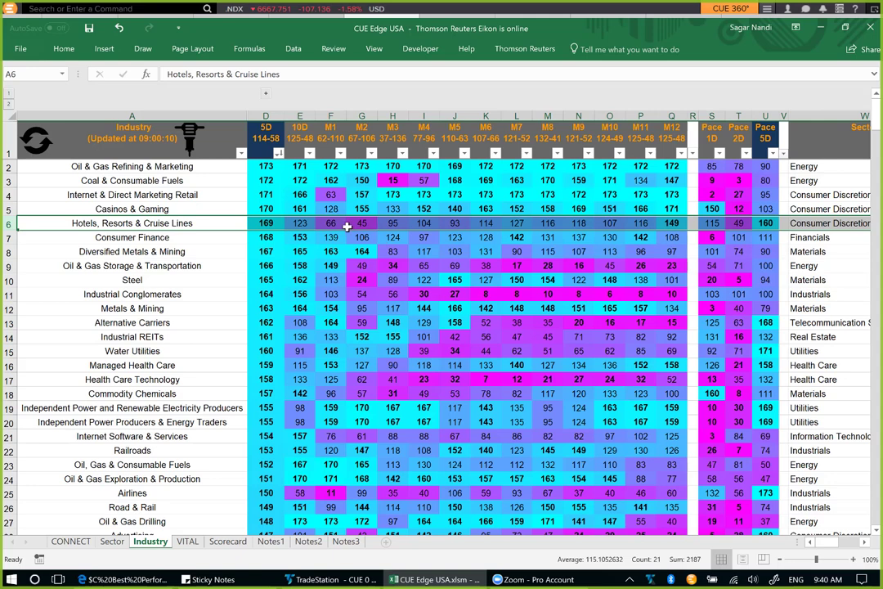
pyautogui.click(266, 222)
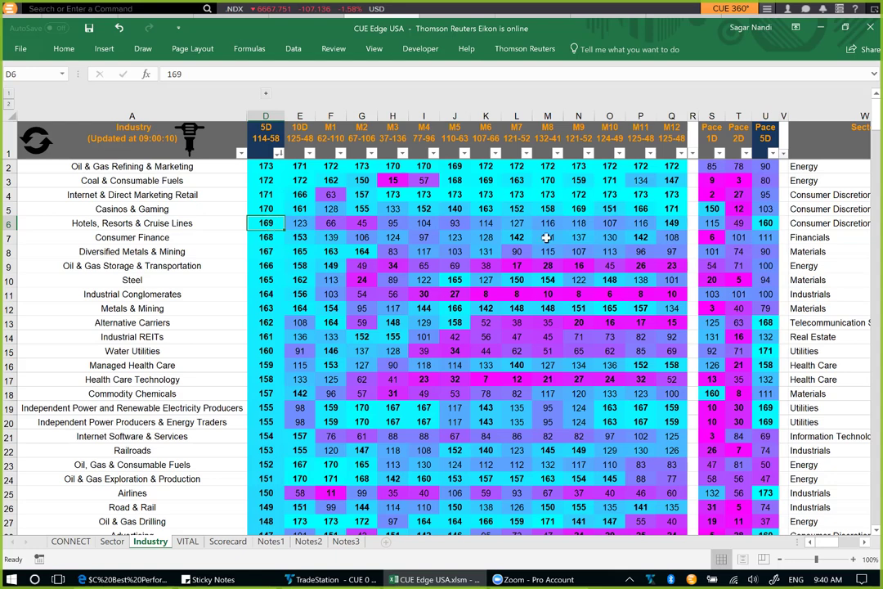
pyautogui.click(767, 224)
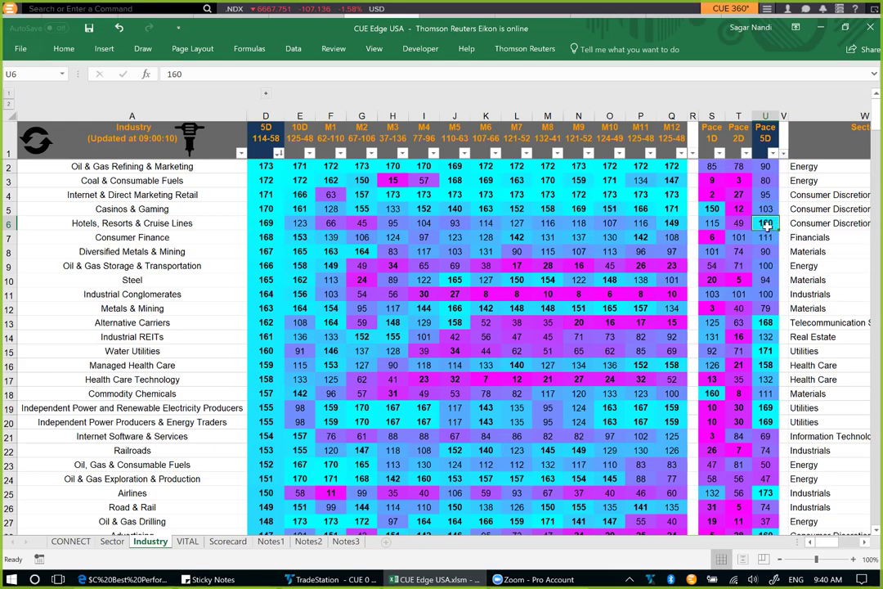
# Copy the Hotels, Resorts & Cruise Lines name and use it to filter the Industry column in the CUE Stock Scorecard - USA workbook
pyautogui.click(145, 224)
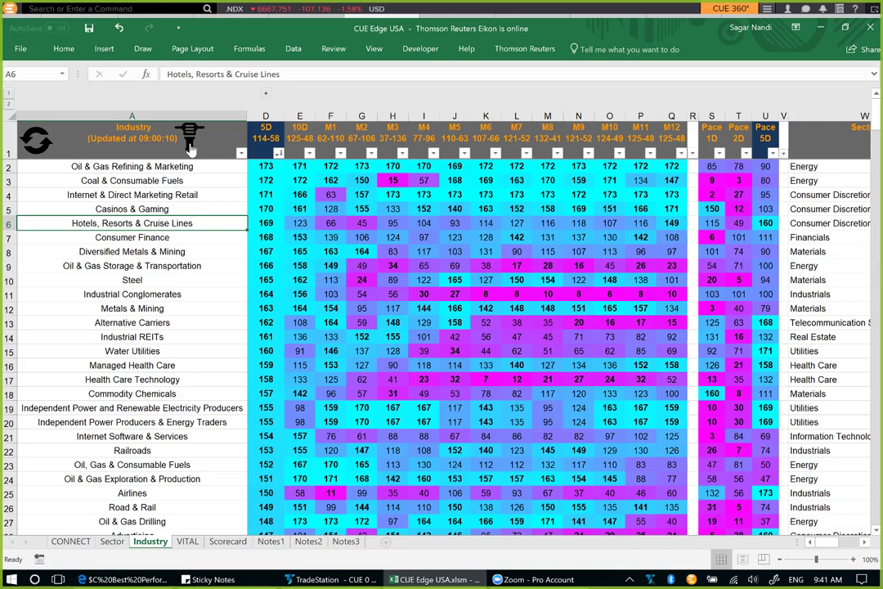
pyautogui.hotkey('ctrl', 'c')
pyautogui.hotkey('ctrl', 'Tab')
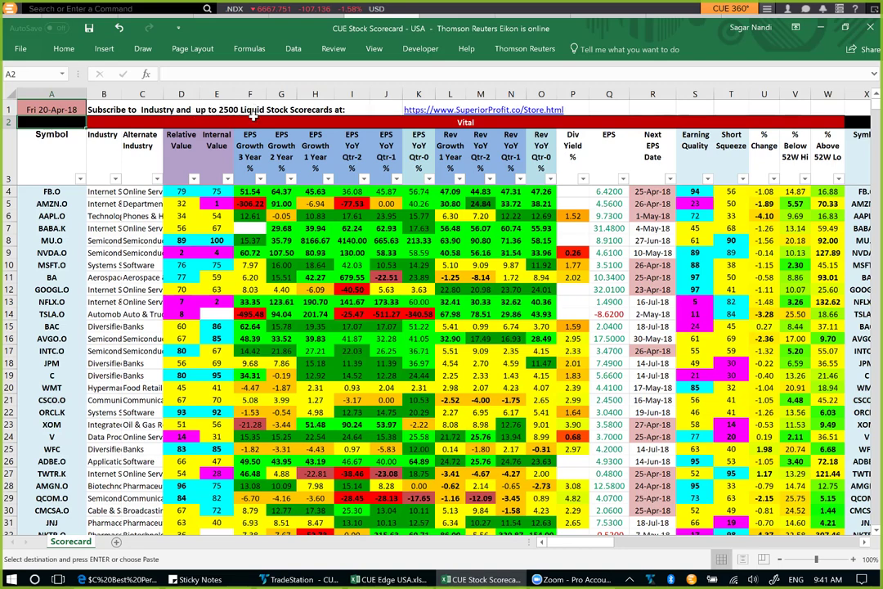
pyautogui.click(115, 179)
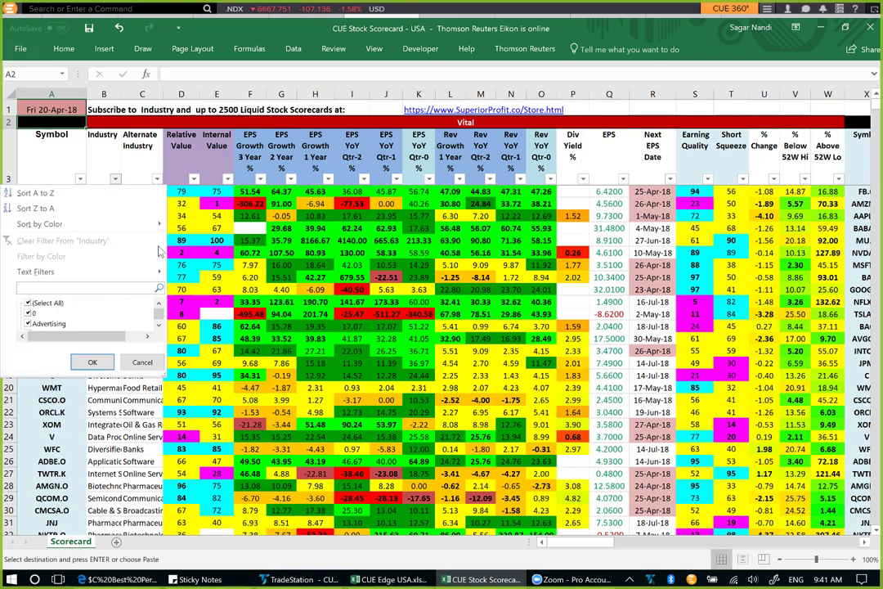
pyautogui.hotkey('ctrl', 'v')
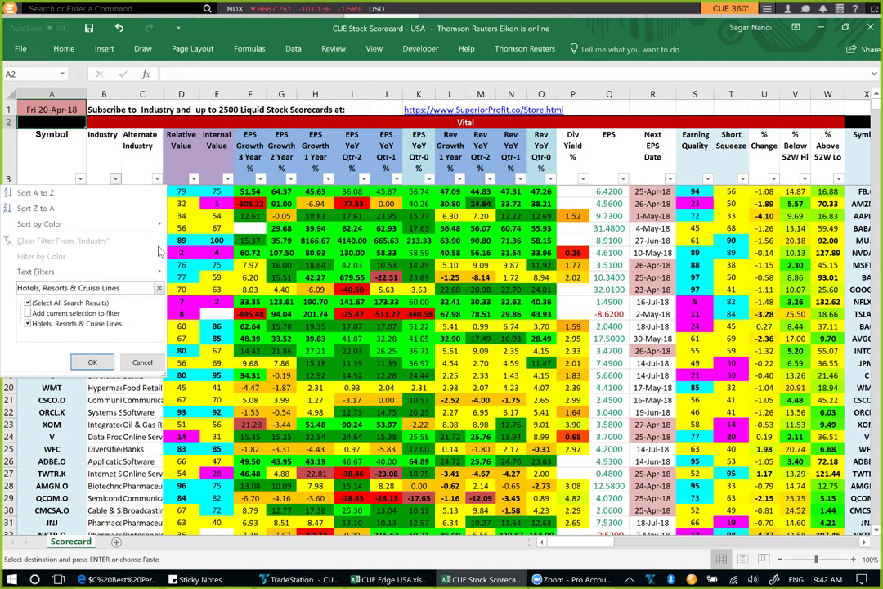
pyautogui.press('Return')
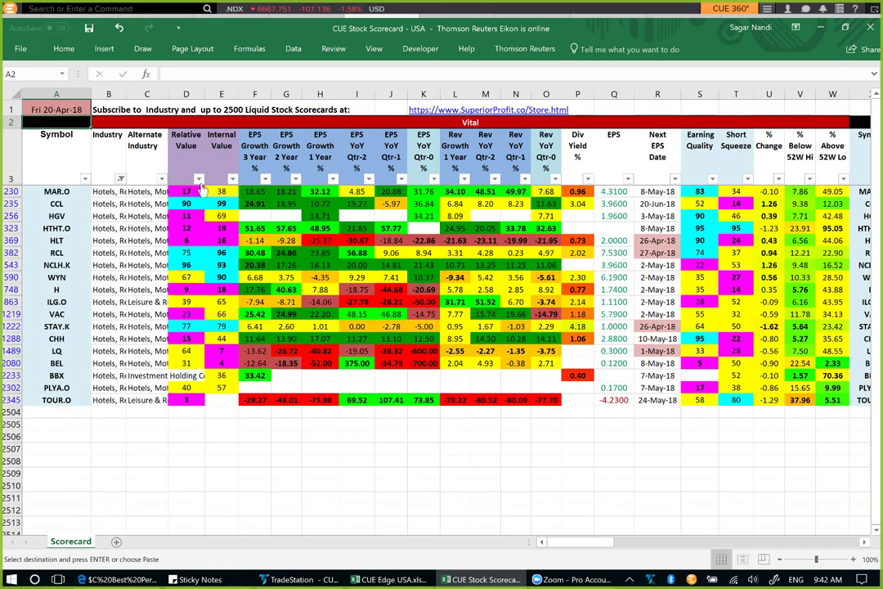
# Sort the filtered stocks by Relative Value from smallest to largest and review the high, low and middle value groups
pyautogui.click(200, 181)
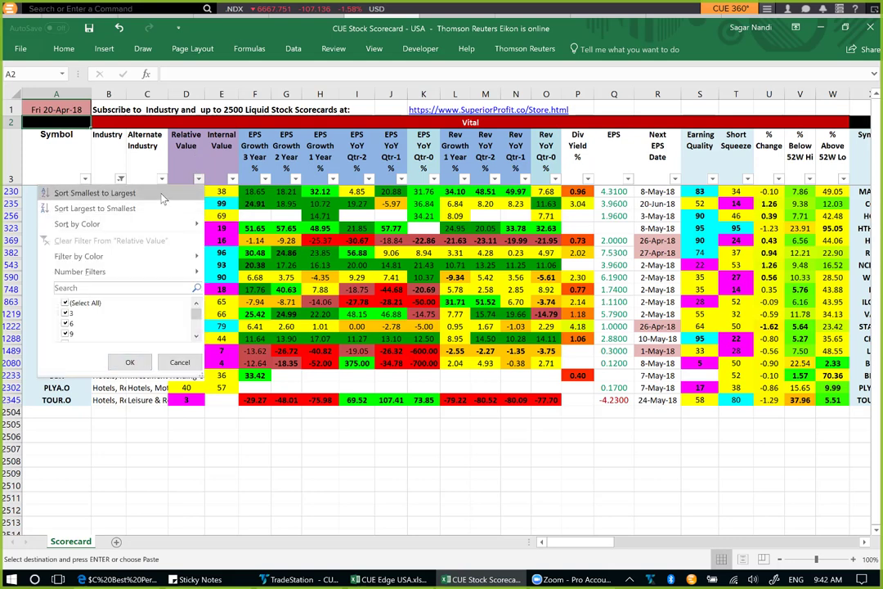
pyautogui.click(162, 195)
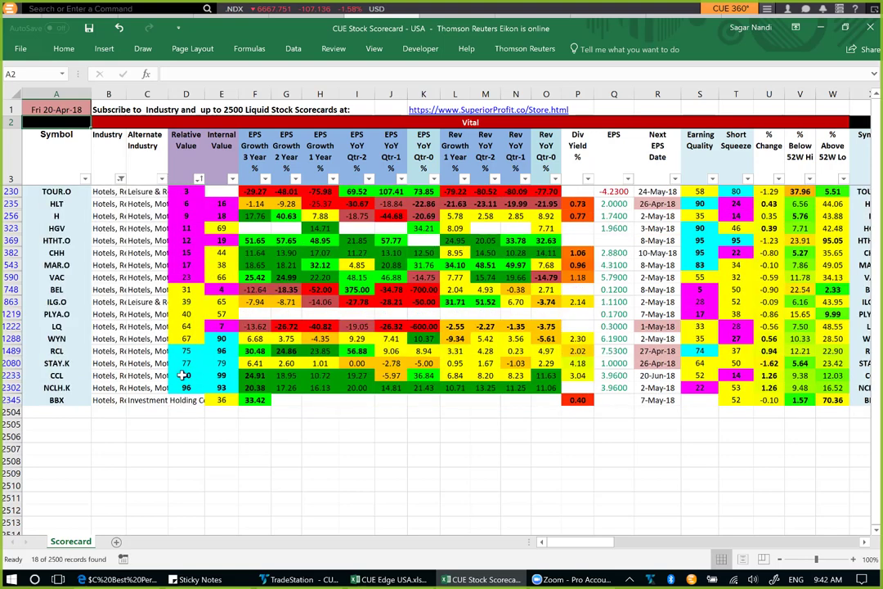
pyautogui.moveTo(186, 351); pyautogui.dragTo(180, 383)
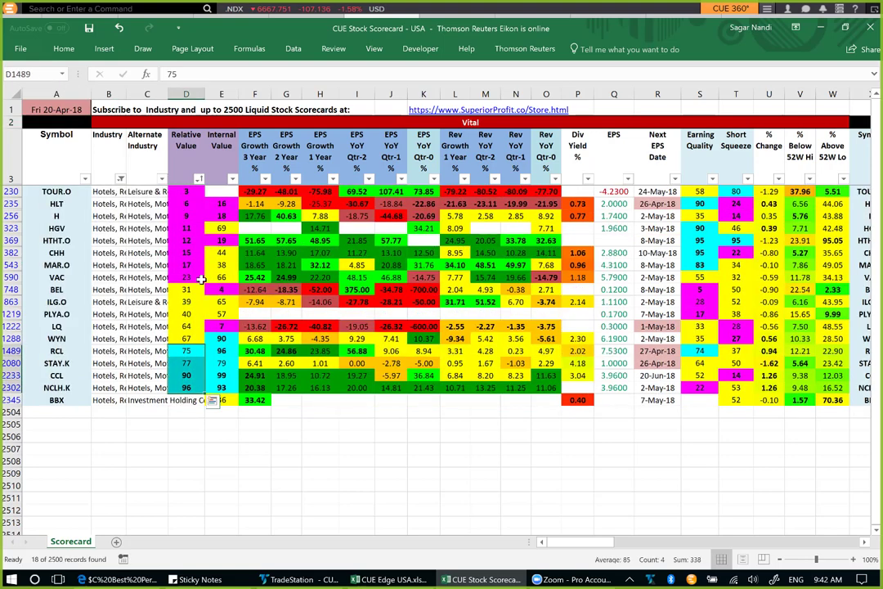
pyautogui.moveTo(180, 193); pyautogui.dragTo(186, 278)
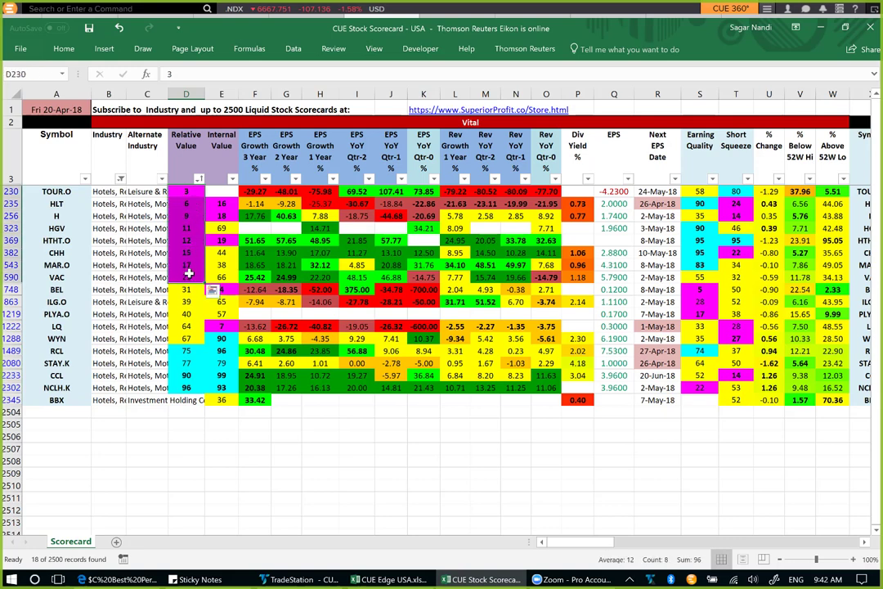
pyautogui.click(185, 326)
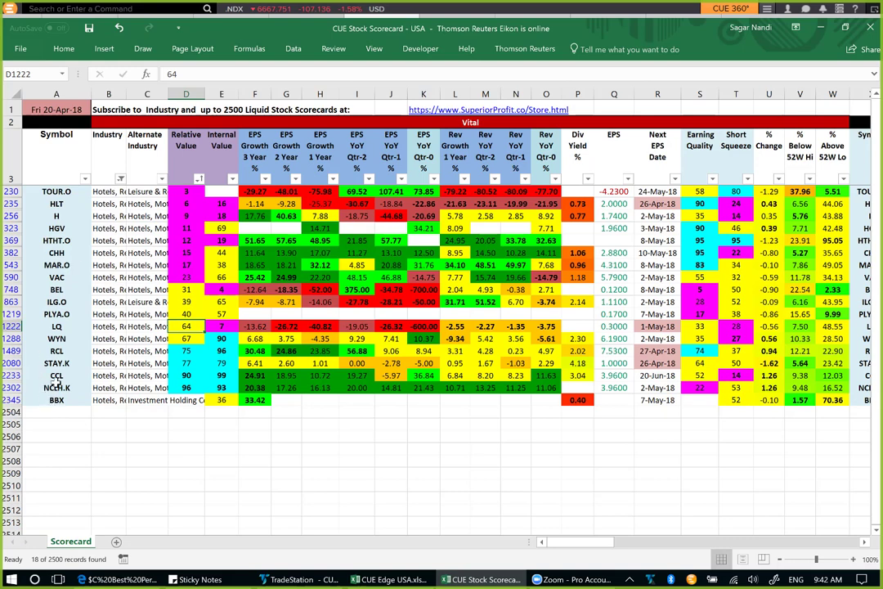
# Highlight the MAR.O row and go through the scorecard sections from Vital to the multi-year EPS and revenue growth columns
pyautogui.click(12, 265)
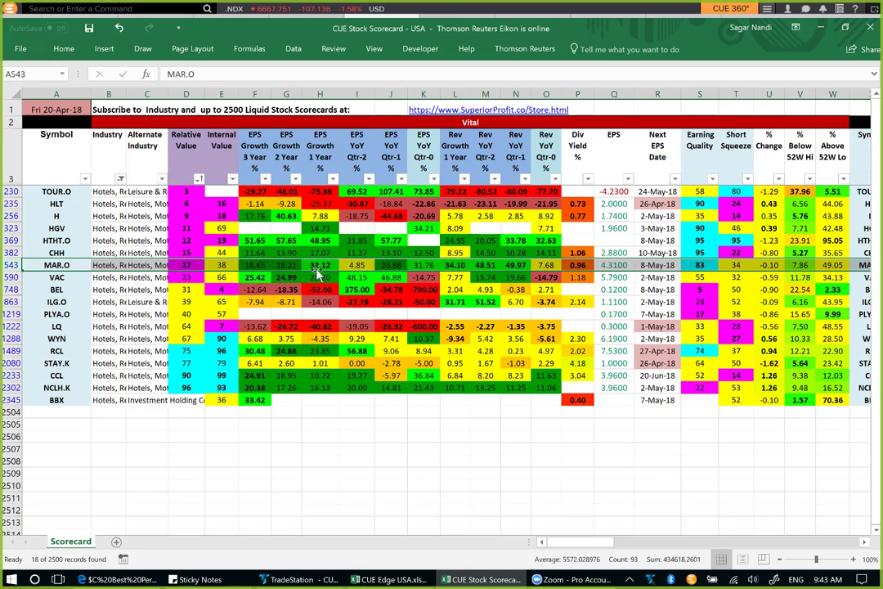
pyautogui.click(403, 121)
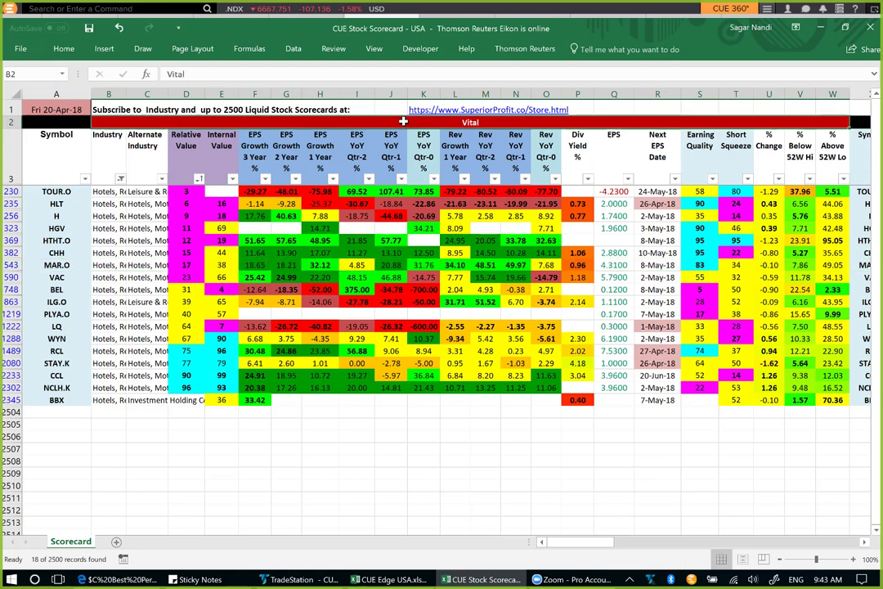
pyautogui.press('Right')
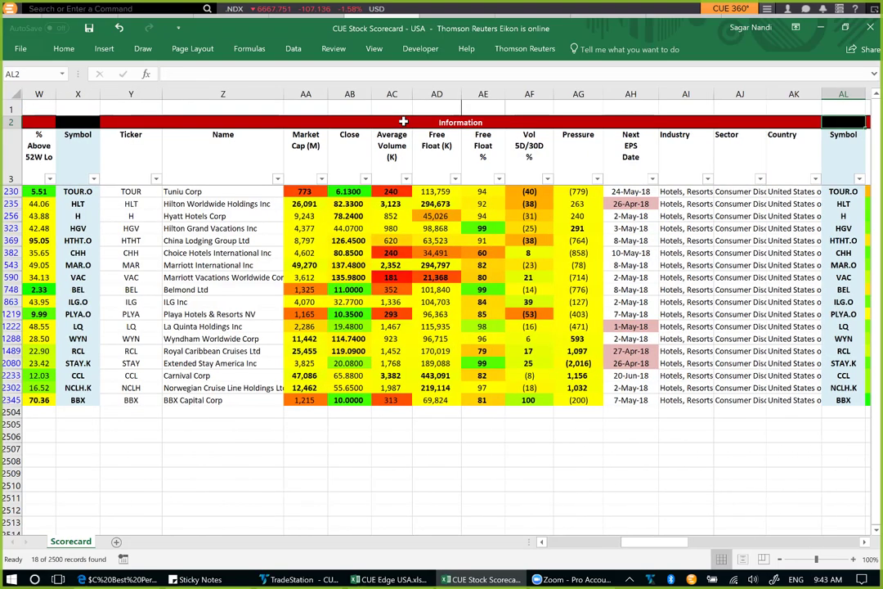
pyautogui.press('Right')
pyautogui.press('Right')
pyautogui.press('Right')
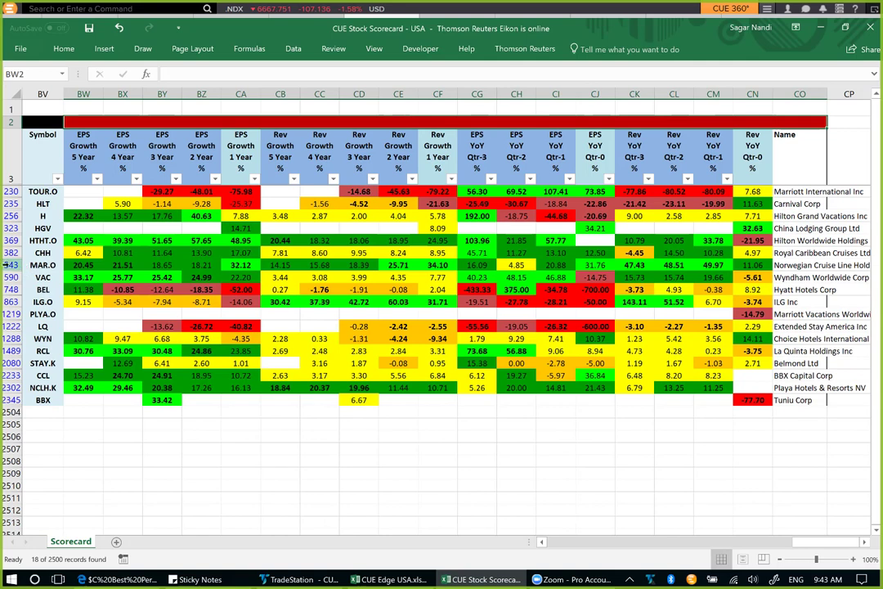
# Examine MAR.O's EPS and revenue YoY growth, focusing on the Qtr-1 and Qtr-0 figures
pyautogui.click(9, 265)
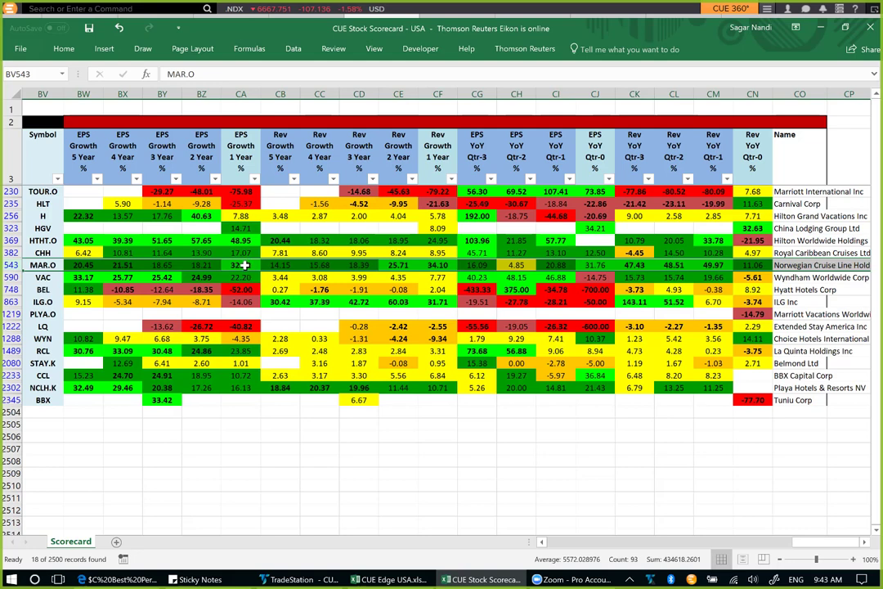
pyautogui.click(601, 265)
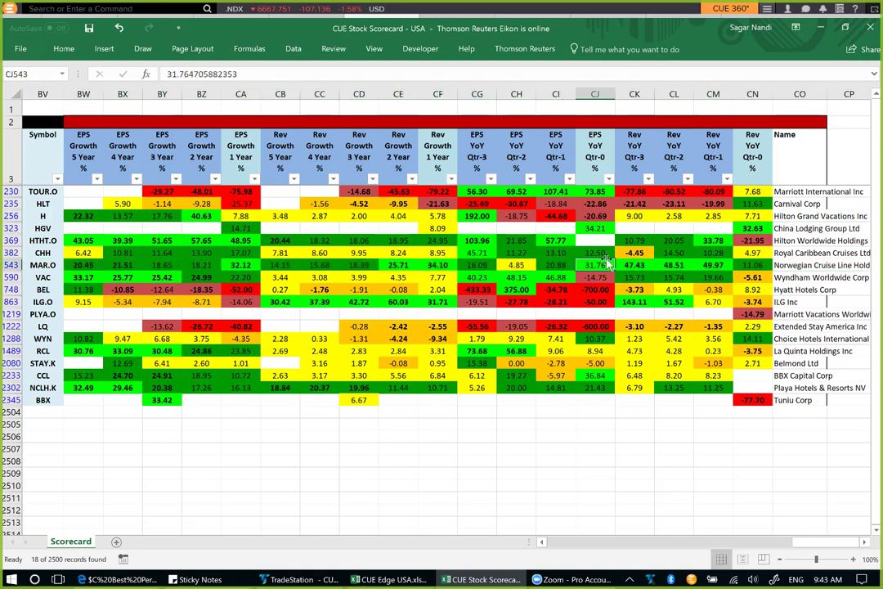
pyautogui.click(557, 265)
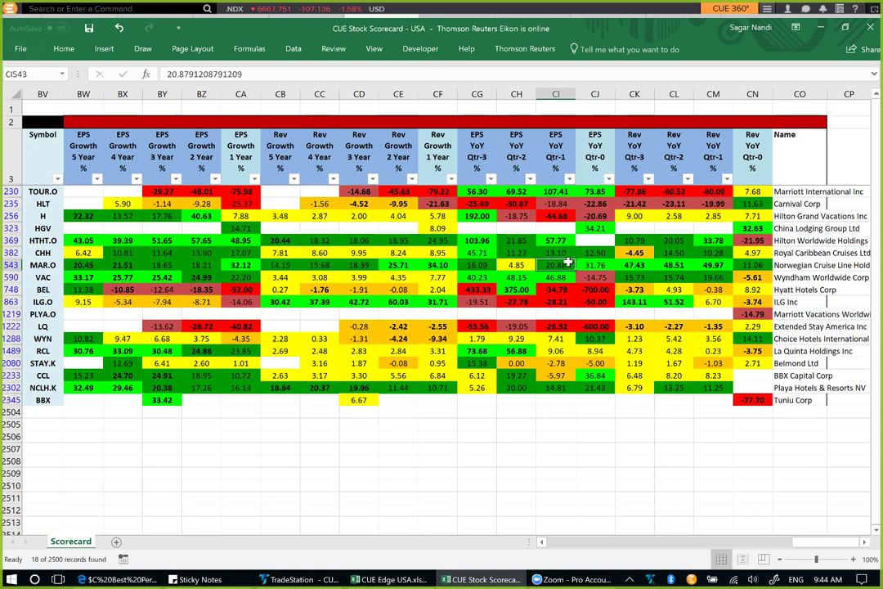
pyautogui.moveTo(558, 264); pyautogui.dragTo(595, 265)
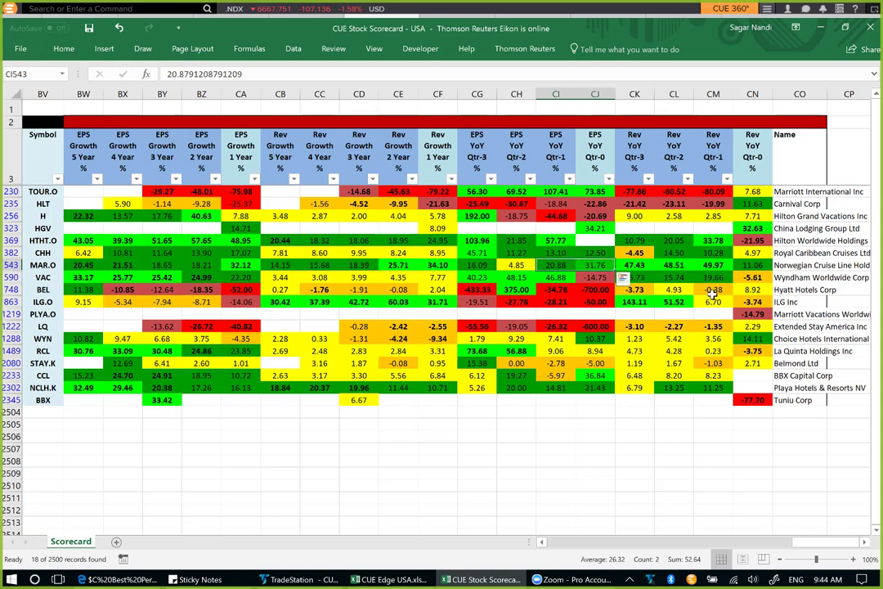
pyautogui.moveTo(714, 265); pyautogui.dragTo(749, 268)
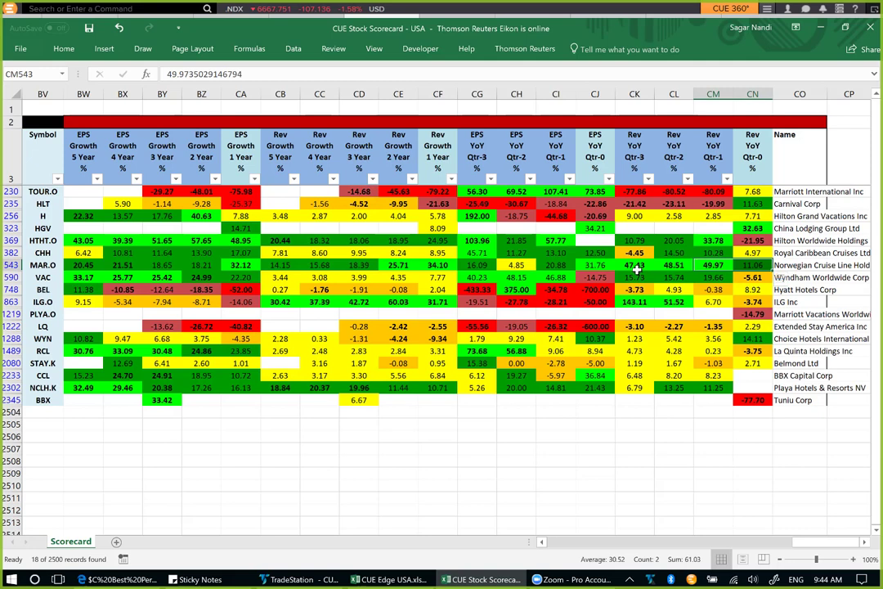
# Switch to the MAR daily chart in TradeStation and draw arrows marking the October–January uptrend, late-January peak, February drop and April low
pyautogui.click(23, 265)
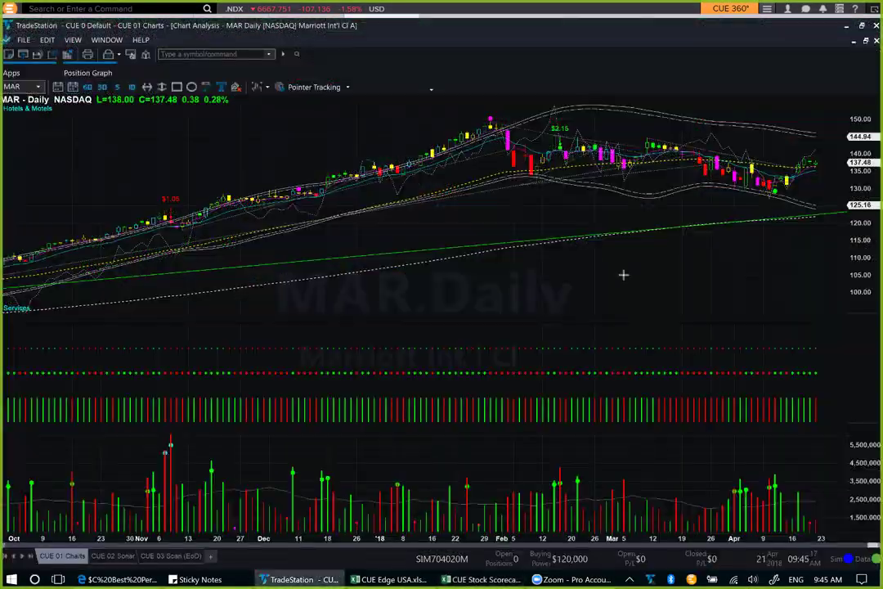
pyautogui.moveTo(50, 258); pyautogui.dragTo(494, 145)
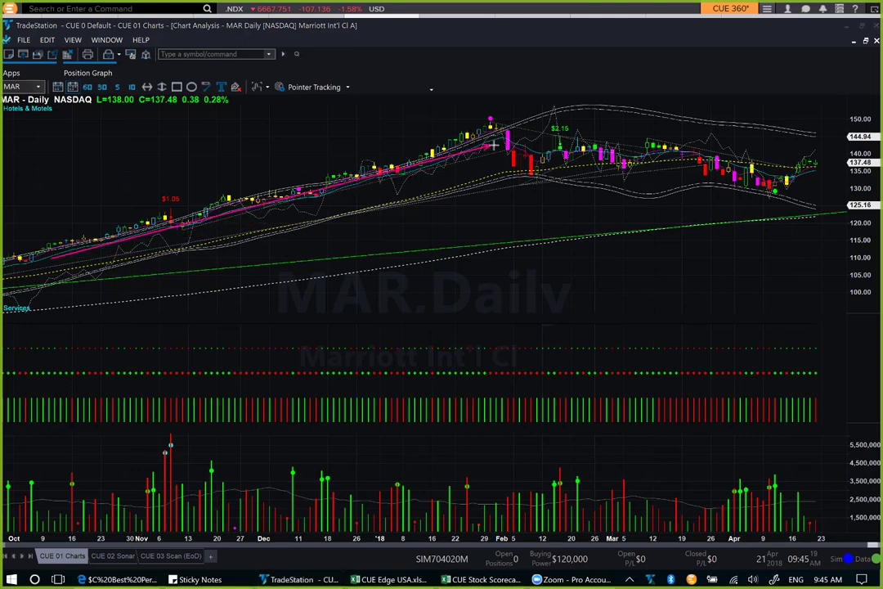
pyautogui.moveTo(433, 112); pyautogui.dragTo(489, 119)
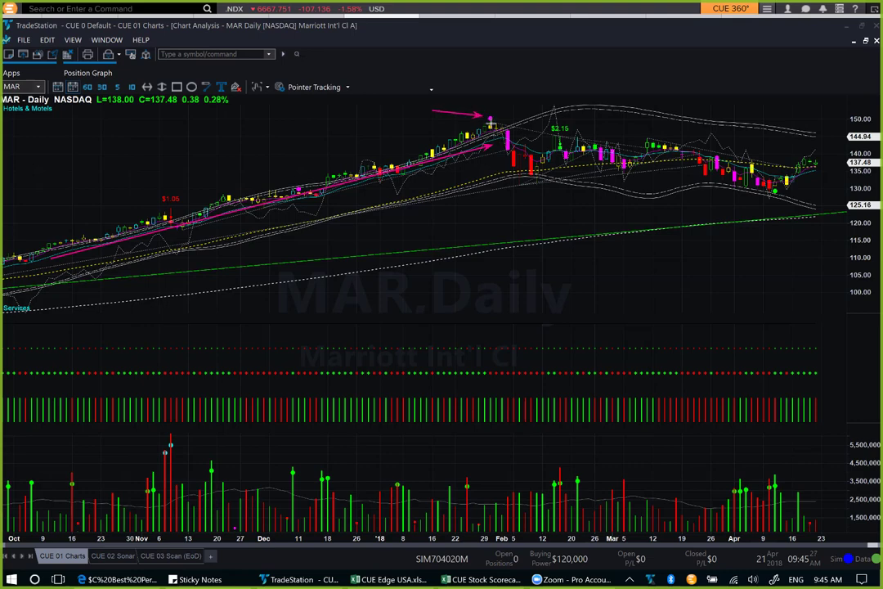
pyautogui.moveTo(500, 135); pyautogui.dragTo(524, 204)
pyautogui.moveTo(685, 221); pyautogui.dragTo(772, 197)
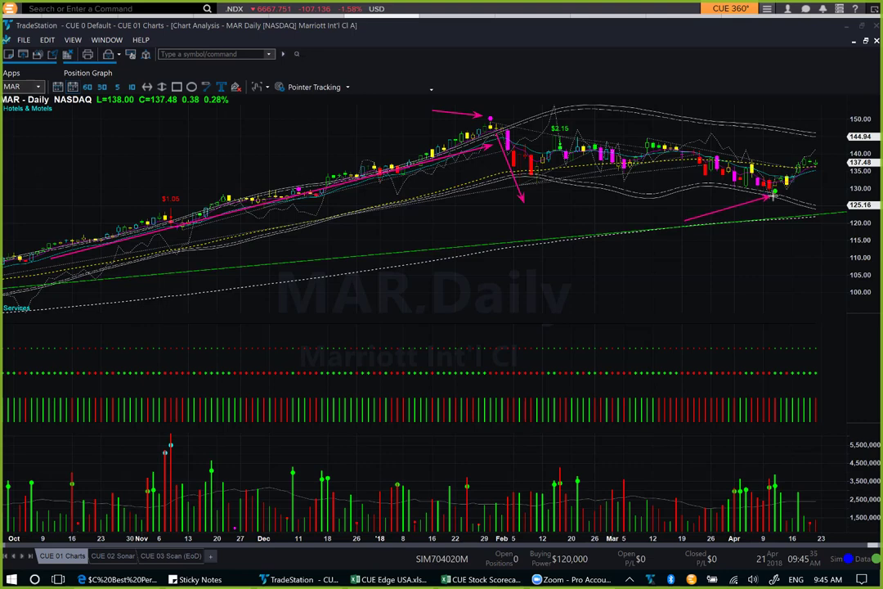
# Draw arrows on the MAR chart marking the falling highs since February, the April rebound and breakout, the current price and the long-term average
pyautogui.moveTo(784, 197); pyautogui.dragTo(822, 171)
pyautogui.moveTo(550, 129); pyautogui.dragTo(798, 169)
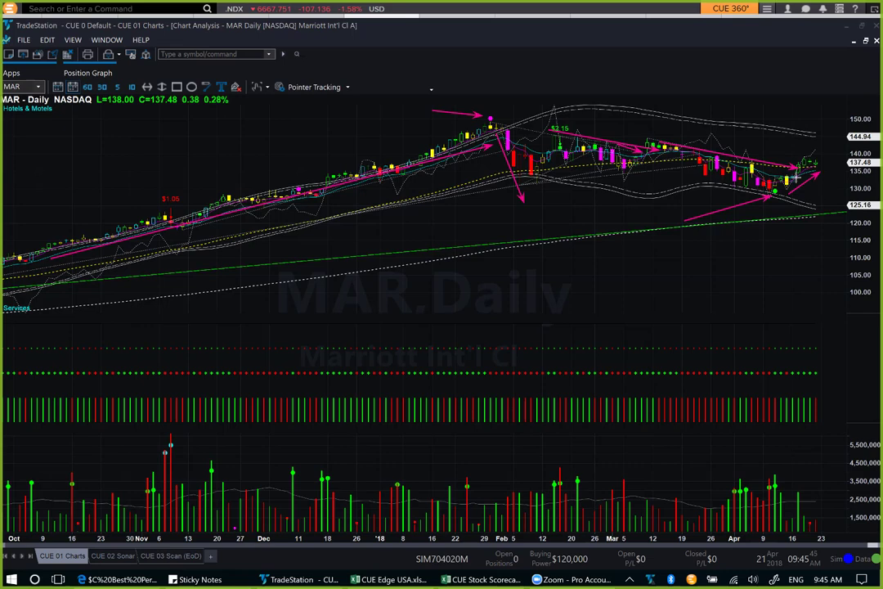
pyautogui.moveTo(787, 245); pyautogui.dragTo(804, 175)
pyautogui.moveTo(815, 170); pyautogui.dragTo(846, 165)
pyautogui.moveTo(799, 219); pyautogui.dragTo(859, 210)
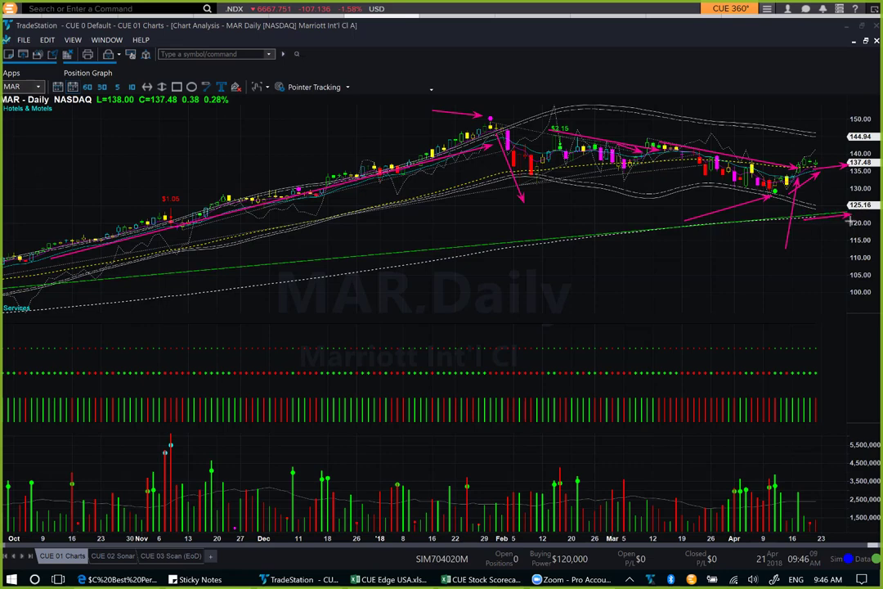
pyautogui.moveTo(815, 169); pyautogui.dragTo(824, 155)
# Return to the CUE Edge USA workbook and examine the Industrial Conglomerates row, comparing its long-term ranks with M1, 10D and 5D
pyautogui.hotkey('alt', 'Tab')
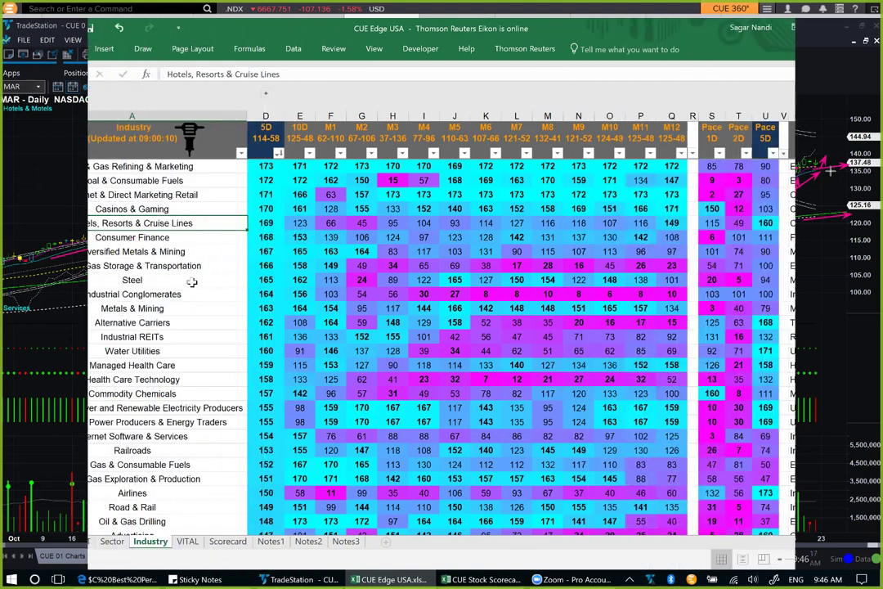
pyautogui.click(37, 294)
pyautogui.click(10, 294)
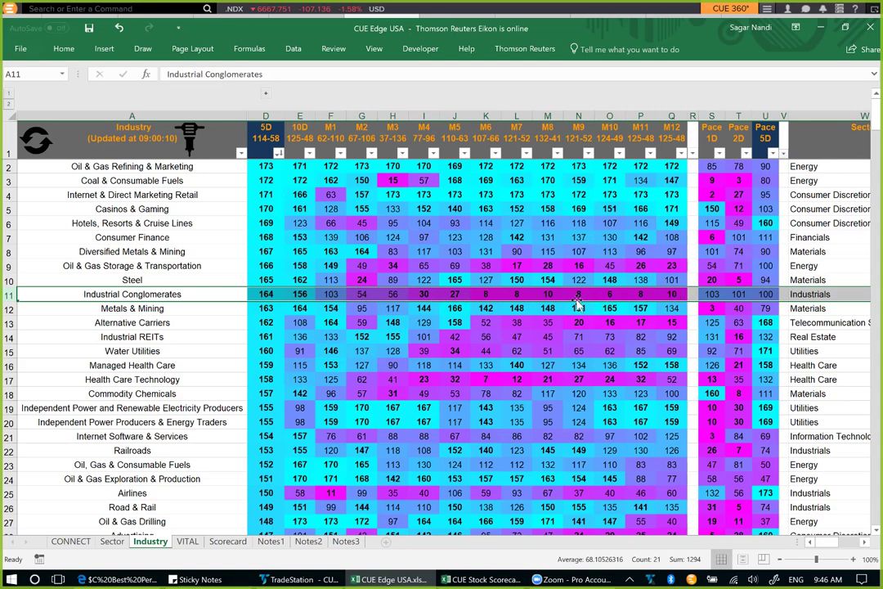
pyautogui.click(334, 297)
pyautogui.moveTo(336, 301); pyautogui.dragTo(268, 297)
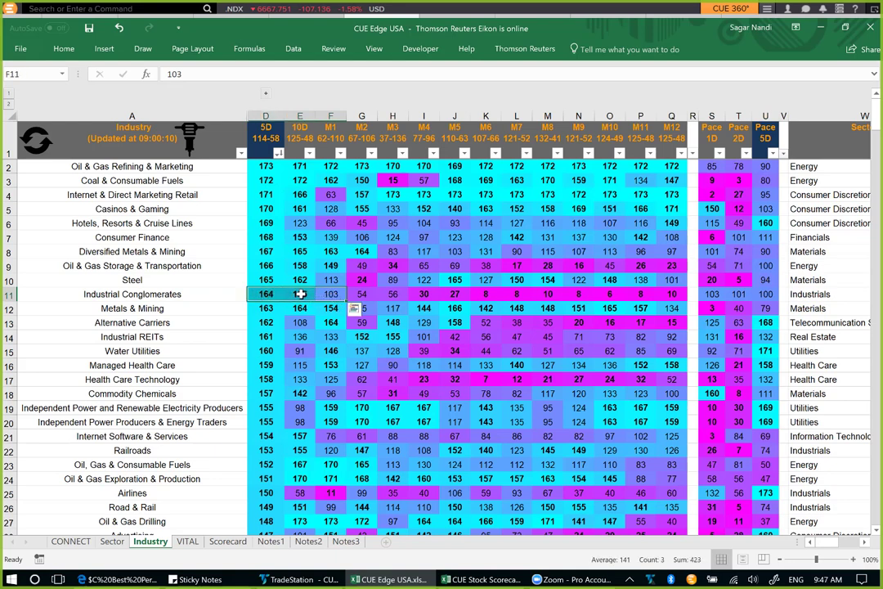
pyautogui.click(265, 295)
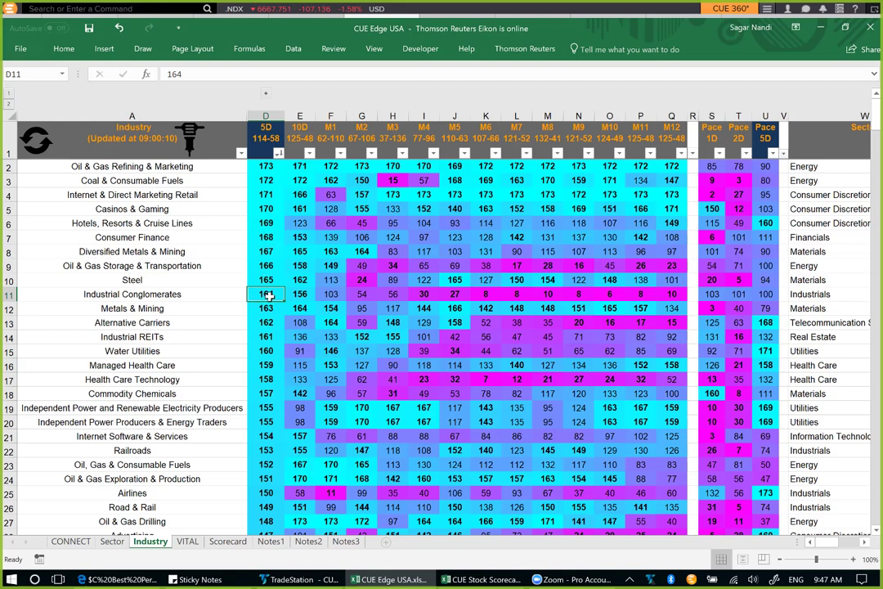
pyautogui.click(179, 297)
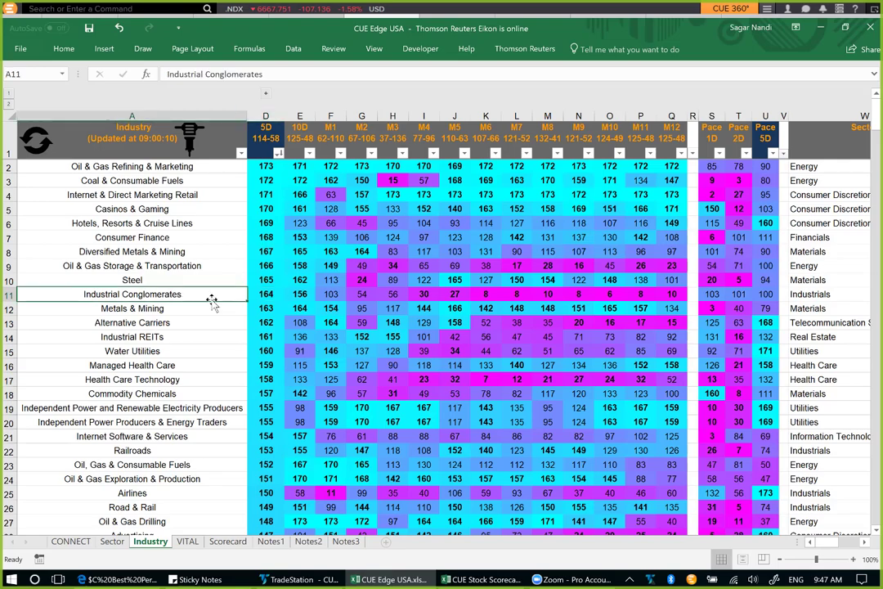
# Filter the stock scorecard's Industry column to Industrial Conglomerates and examine GE's relative value, internal value and dividend yield
pyautogui.doubleClick(211, 302)
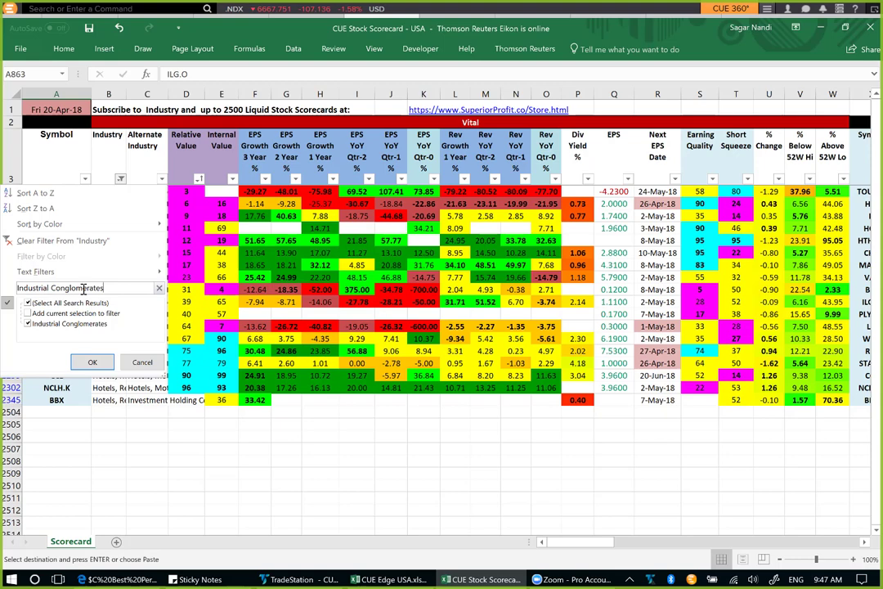
pyautogui.press('Return')
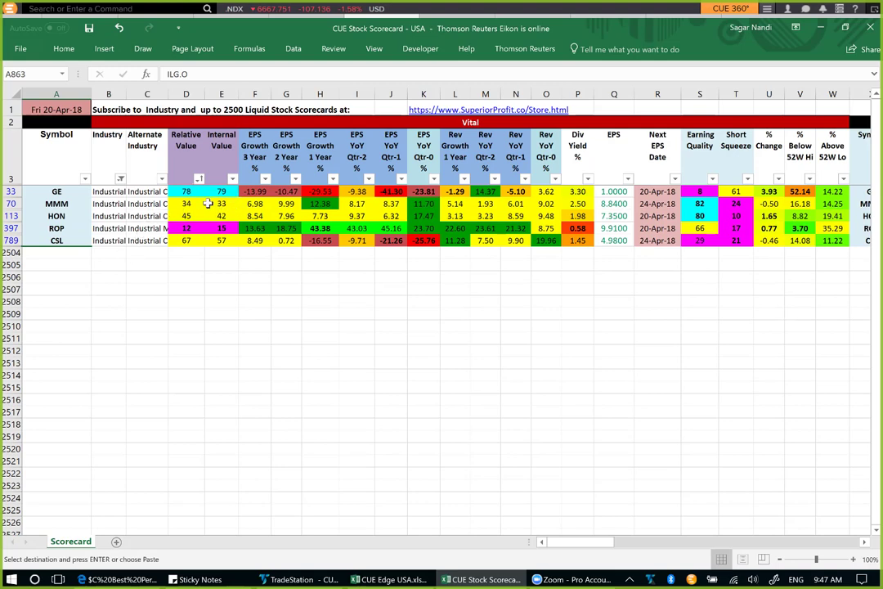
pyautogui.moveTo(175, 193); pyautogui.dragTo(221, 194)
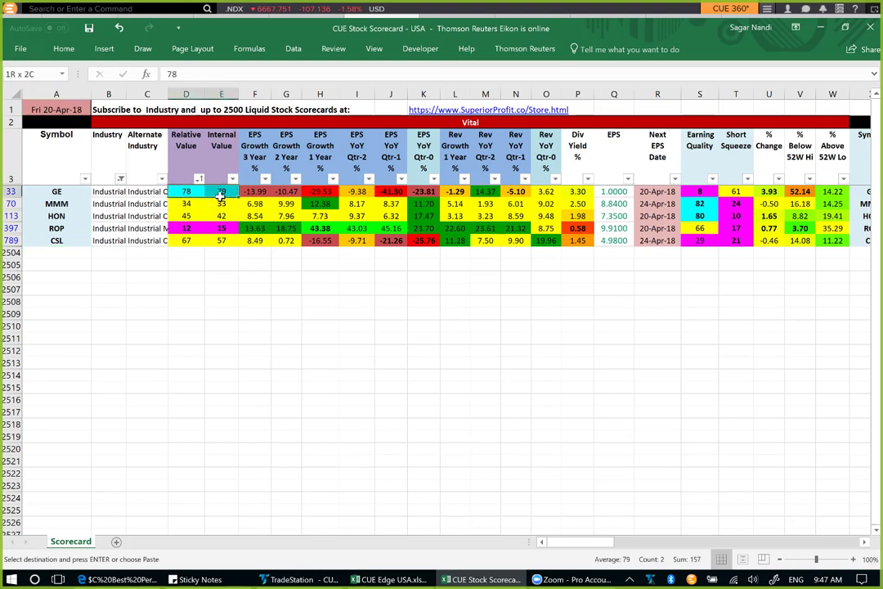
pyautogui.click(56, 194)
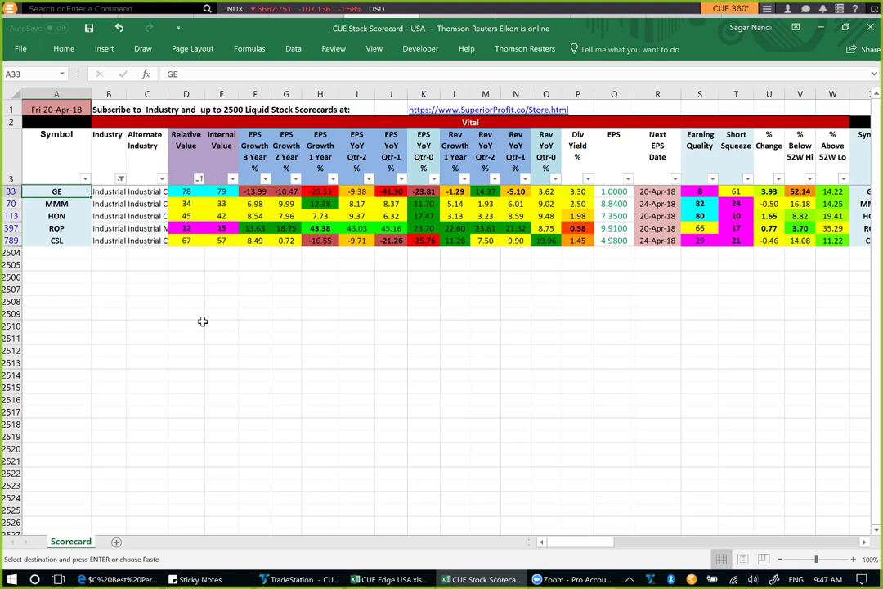
pyautogui.click(578, 193)
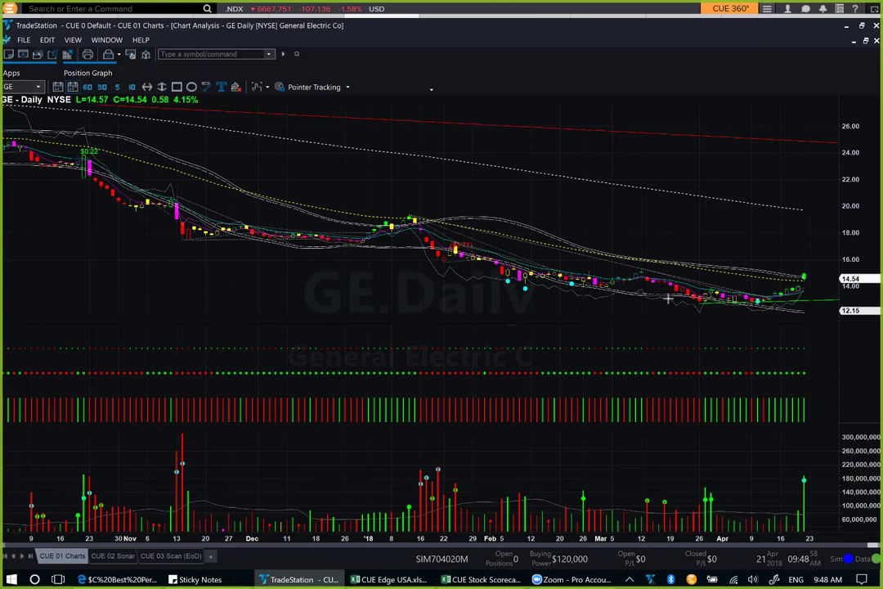
# Switch to the GE daily chart in TradeStation and draw arrows marking the decline into April, the April low and rebound, and the latest candle
pyautogui.moveTo(676, 330)
pyautogui.mouseDown()
pyautogui.moveTo(738, 305)
pyautogui.moveTo(756, 310)
pyautogui.moveTo(818, 290)
pyautogui.mouseUp()
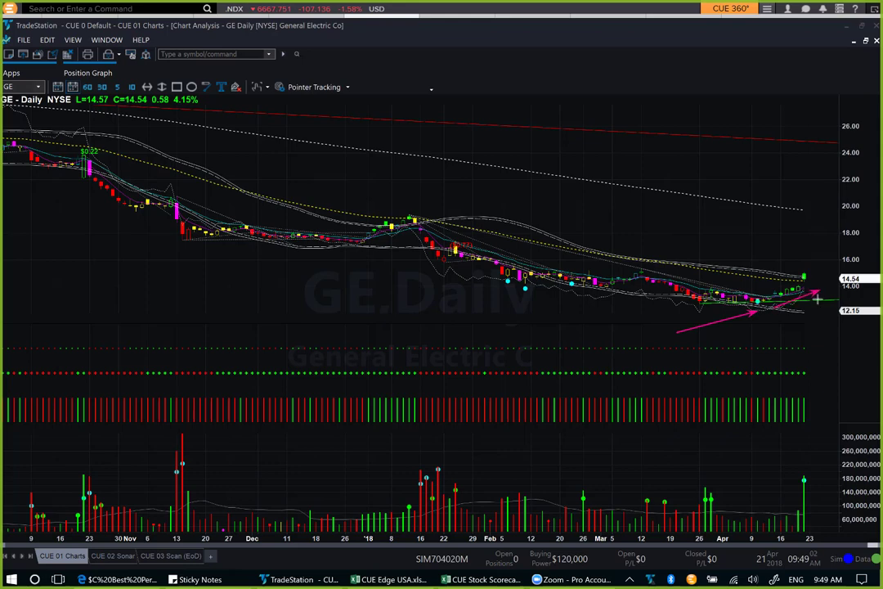
pyautogui.moveTo(753, 254); pyautogui.dragTo(801, 270)
pyautogui.moveTo(784, 336); pyautogui.dragTo(760, 309)
pyautogui.moveTo(581, 257); pyautogui.dragTo(766, 297)
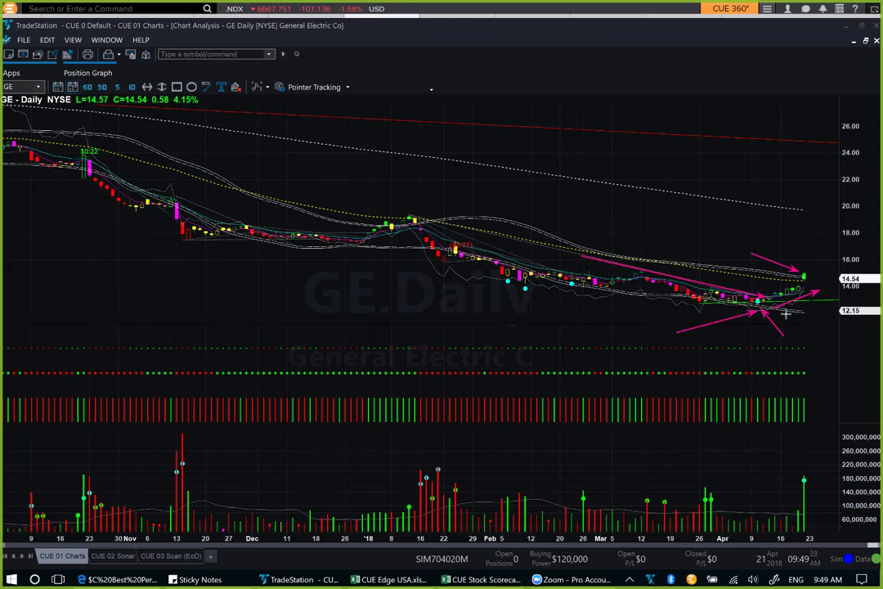
# Draw further arrows on the GE daily chart at the April low, the start of the rebound and the current price, and clear the markings
pyautogui.moveTo(764, 345); pyautogui.dragTo(760, 312)
pyautogui.moveTo(813, 325); pyautogui.dragTo(776, 296)
pyautogui.moveTo(807, 283); pyautogui.dragTo(835, 280)
pyautogui.press('Escape')
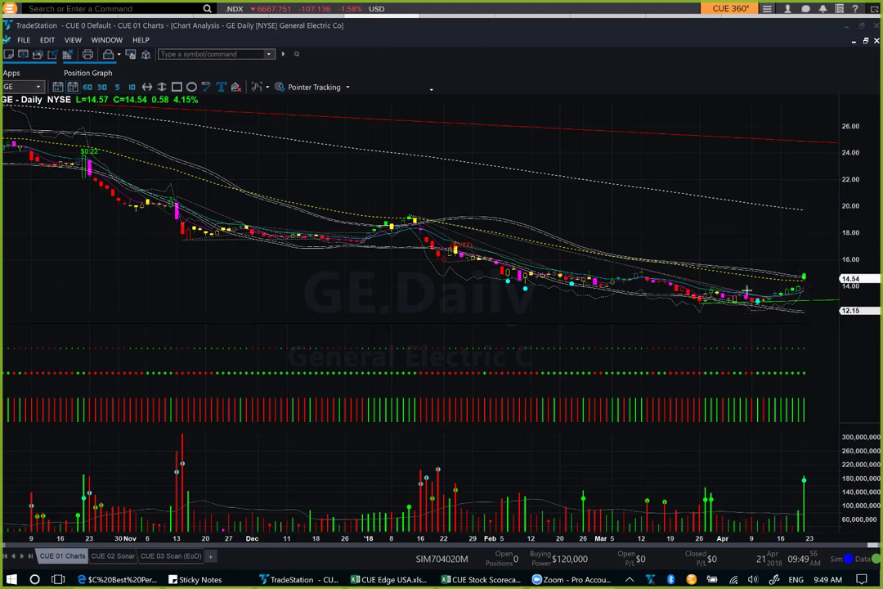
pyautogui.moveTo(809, 278)
pyautogui.mouseDown()
pyautogui.moveTo(817, 287)
pyautogui.moveTo(832, 274)
pyautogui.mouseUp()
pyautogui.press('Escape')
# Switch to the GE weekly chart, draw arrows marking the recent lows, the latest candle and the falling trendlines, and clear them
pyautogui.click(737, 168)
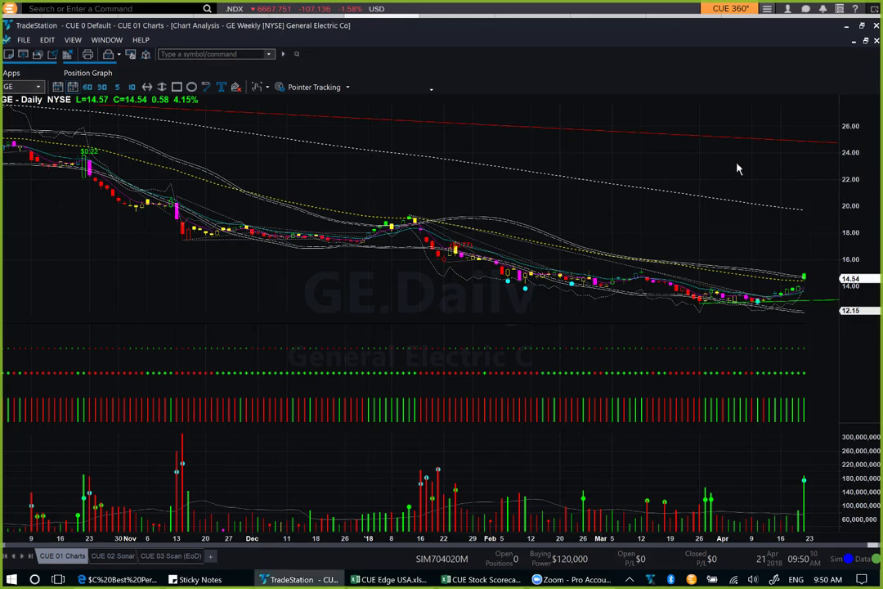
pyautogui.press('w')
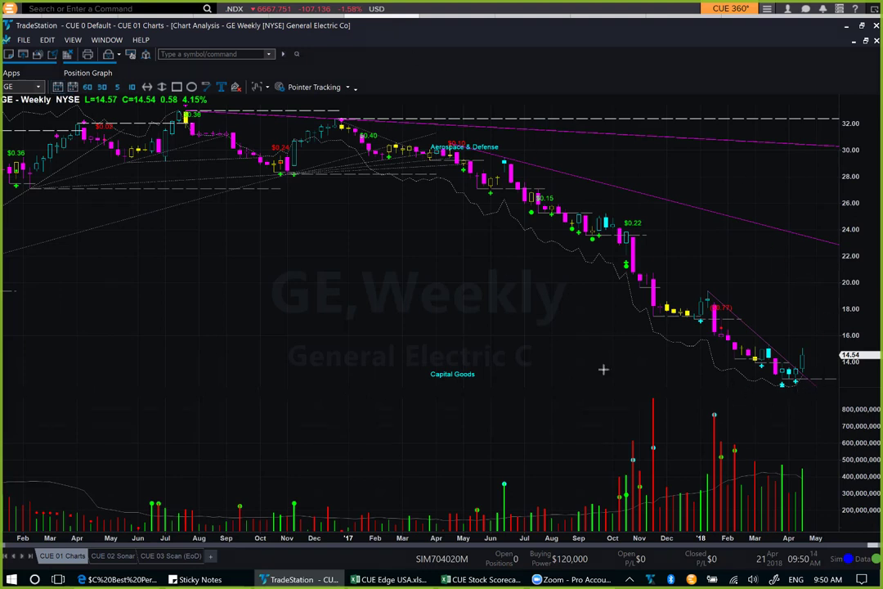
pyautogui.moveTo(761, 408); pyautogui.dragTo(783, 394)
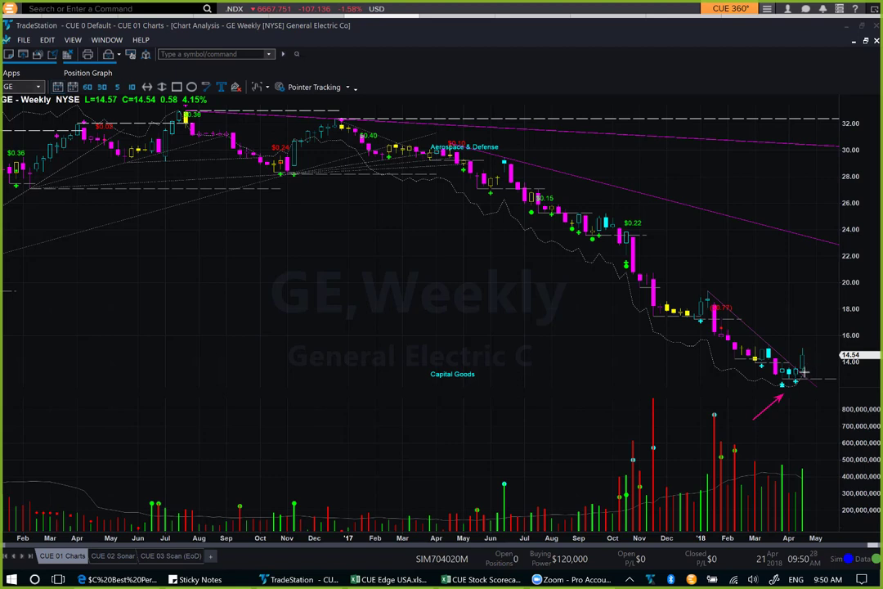
pyautogui.moveTo(830, 338); pyautogui.dragTo(812, 355)
pyautogui.moveTo(803, 408); pyautogui.dragTo(788, 396)
pyautogui.moveTo(709, 293); pyautogui.dragTo(816, 385)
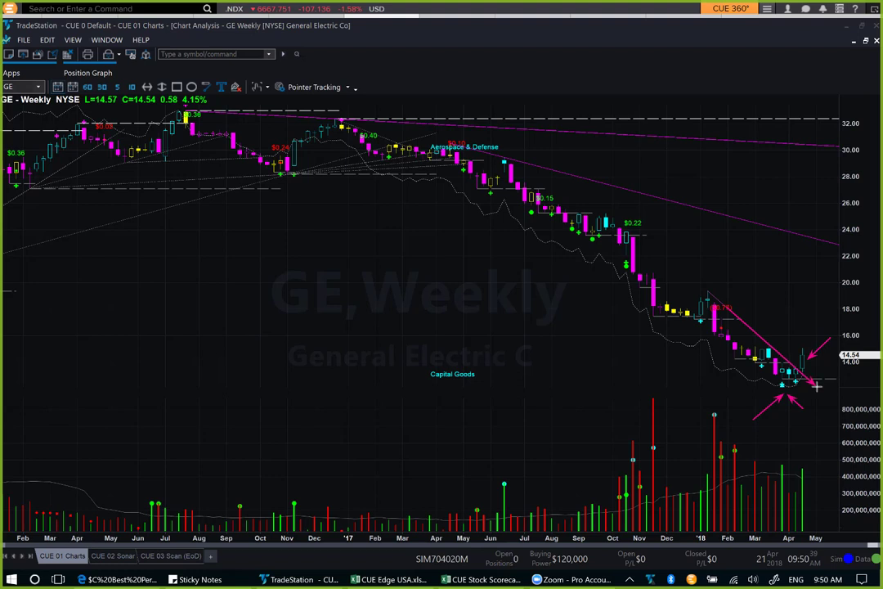
pyautogui.moveTo(750, 228); pyautogui.dragTo(852, 256)
pyautogui.press('Escape')
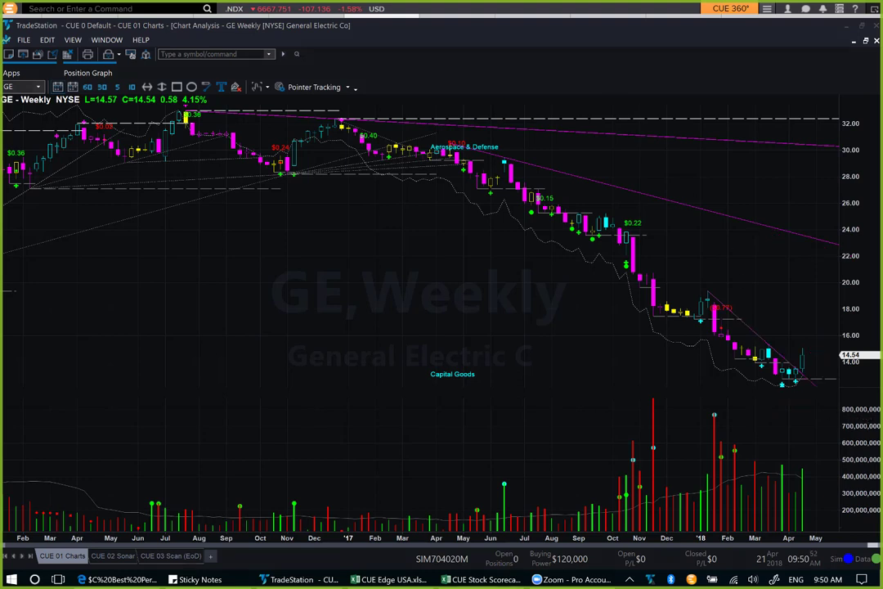
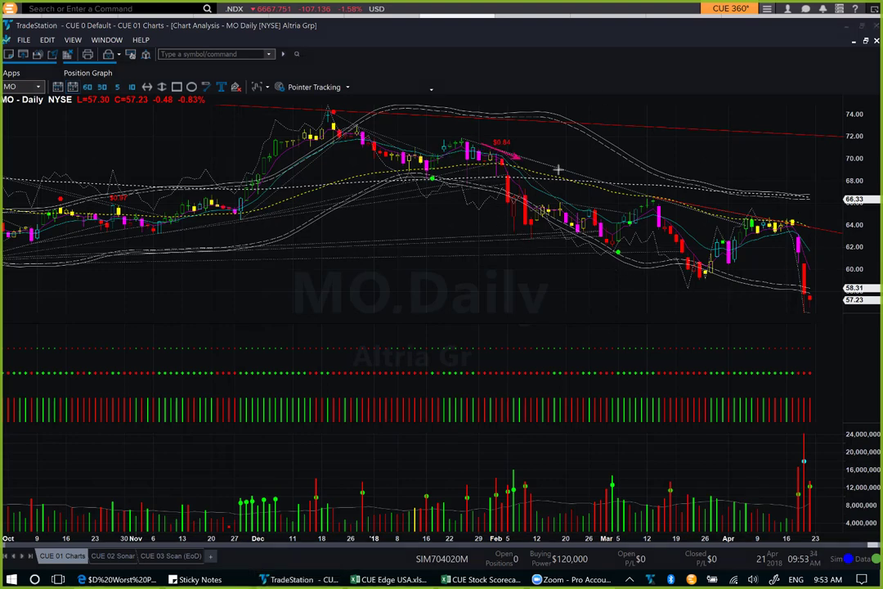
# Draw arrows on the MO daily chart marking the falling trendline since January, the March low, the April rally and the sell-off candle
pyautogui.moveTo(482, 144)
pyautogui.mouseDown()
pyautogui.moveTo(789, 209)
pyautogui.moveTo(795, 223)
pyautogui.mouseUp()
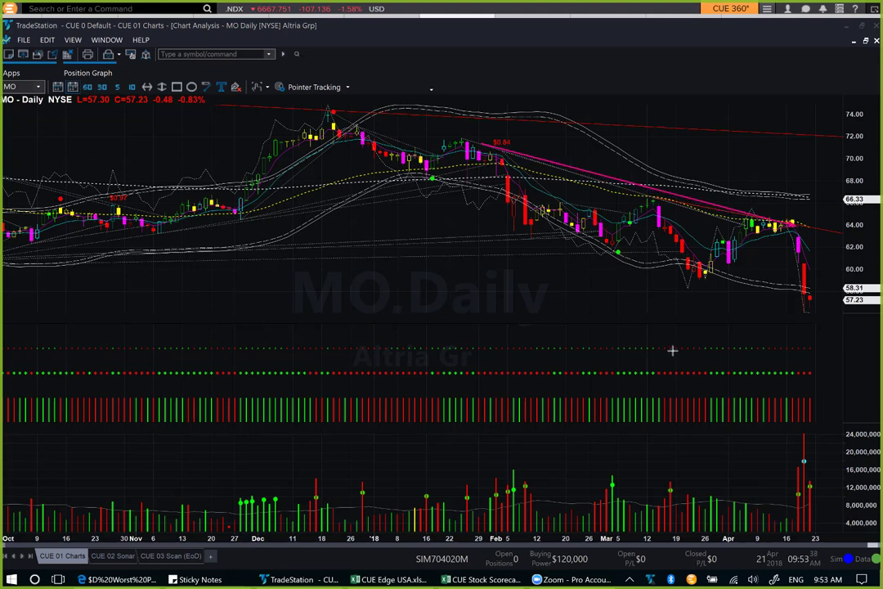
pyautogui.moveTo(662, 322)
pyautogui.mouseDown()
pyautogui.moveTo(699, 284)
pyautogui.moveTo(781, 235)
pyautogui.mouseUp()
pyautogui.moveTo(804, 228); pyautogui.dragTo(826, 229)
pyautogui.click(822, 202)
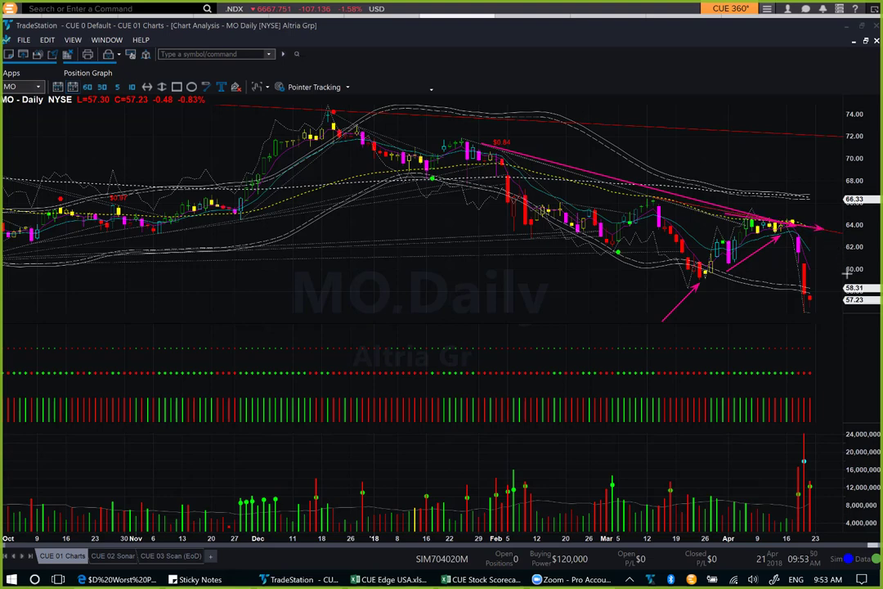
pyautogui.click(802, 227)
# Draw horizontal arrows from MO's April candles at about 65, 61.7 and 58.3, and clear all markings
pyautogui.moveTo(798, 212); pyautogui.dragTo(838, 214)
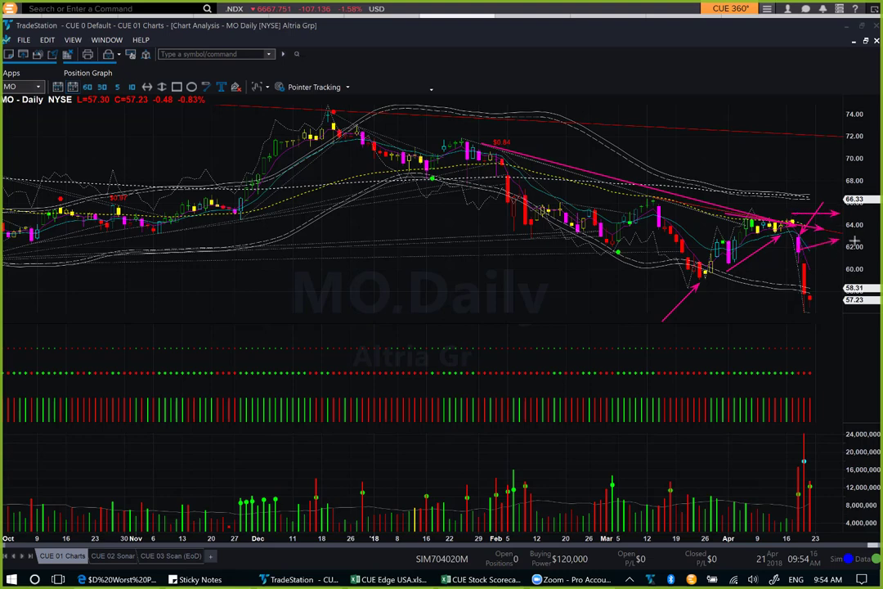
pyautogui.moveTo(800, 250); pyautogui.dragTo(863, 253)
pyautogui.moveTo(805, 289); pyautogui.dragTo(846, 287)
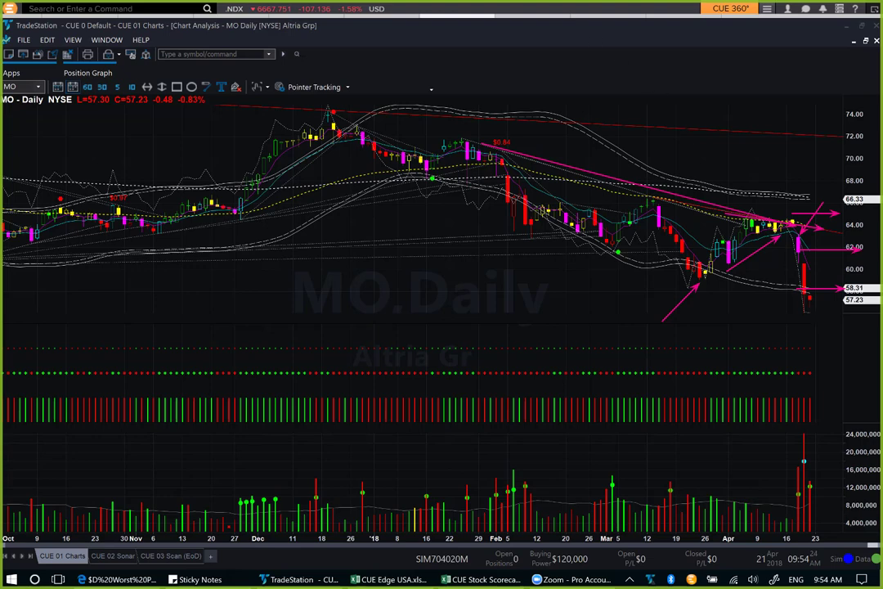
pyautogui.press('Escape')
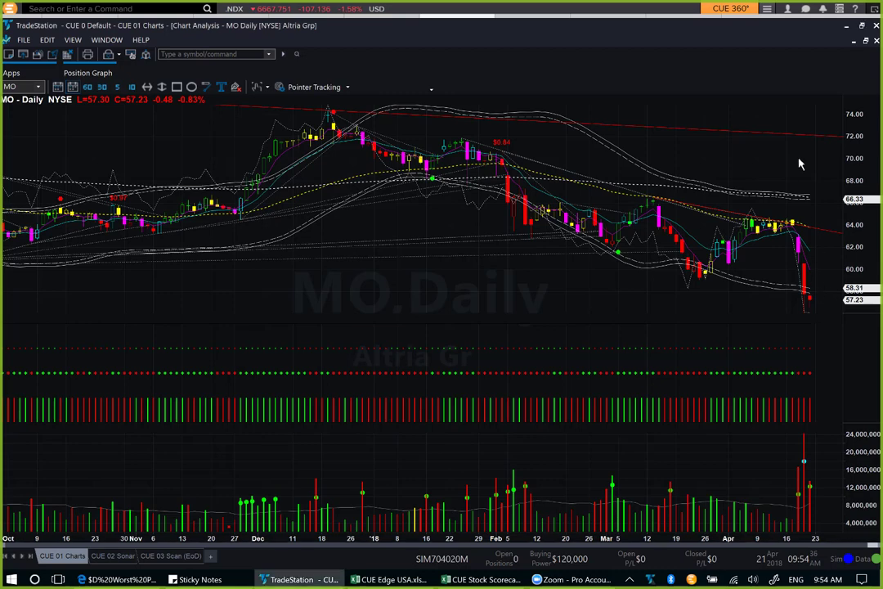
# Switch to the MO weekly chart and draw arrows marking the latest week's drop and the support level at about 59.5
pyautogui.press('w')
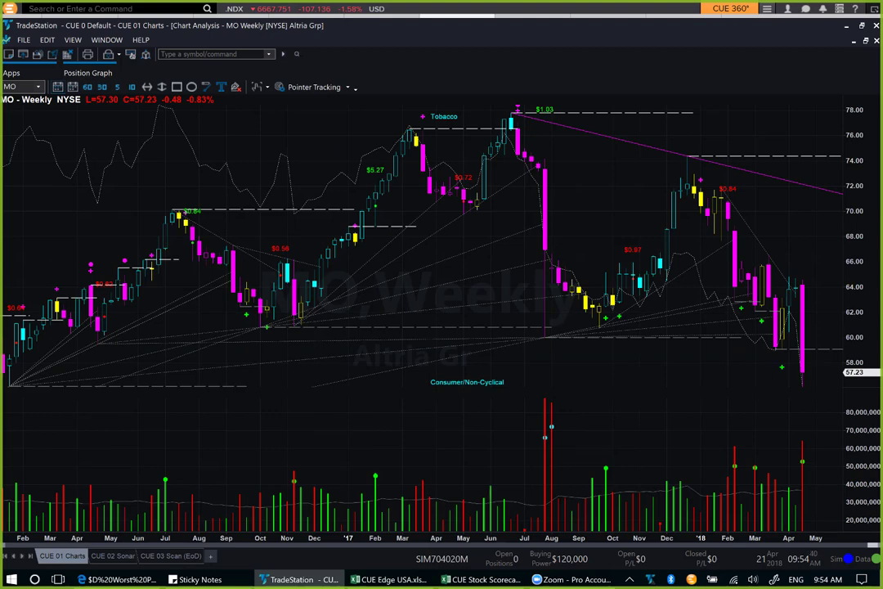
pyautogui.moveTo(812, 274); pyautogui.dragTo(816, 375)
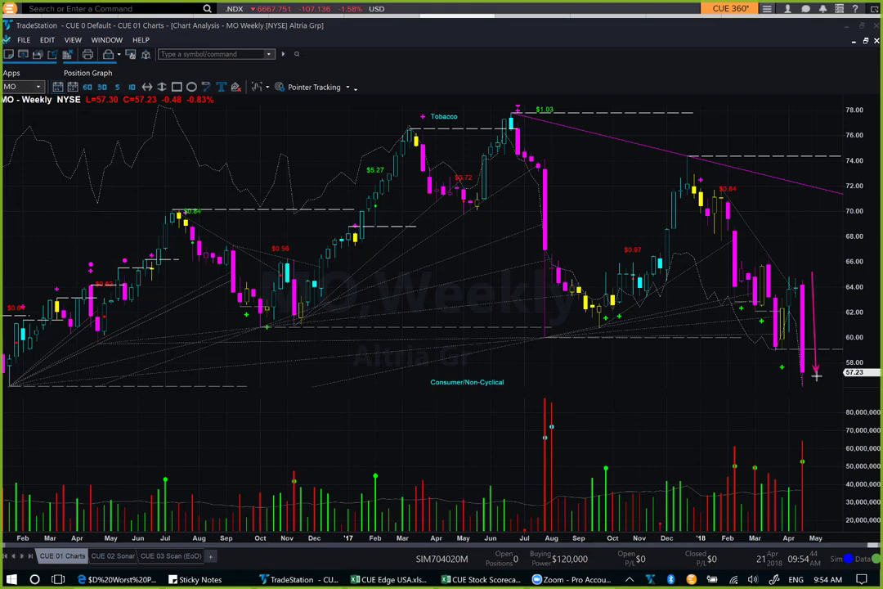
pyautogui.moveTo(542, 344); pyautogui.dragTo(656, 344)
pyautogui.moveTo(763, 346); pyautogui.dragTo(842, 344)
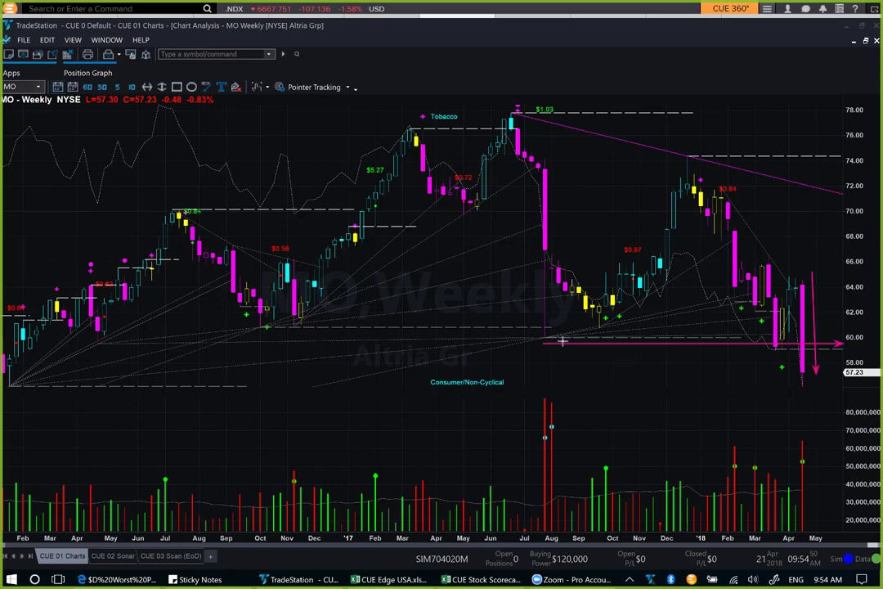
# Draw arrows along the rising trendlines from MO's 2017 lows and on the recent weekly volume, and clear all markings
pyautogui.moveTo(570, 335); pyautogui.dragTo(746, 314)
pyautogui.moveTo(636, 310); pyautogui.dragTo(737, 300)
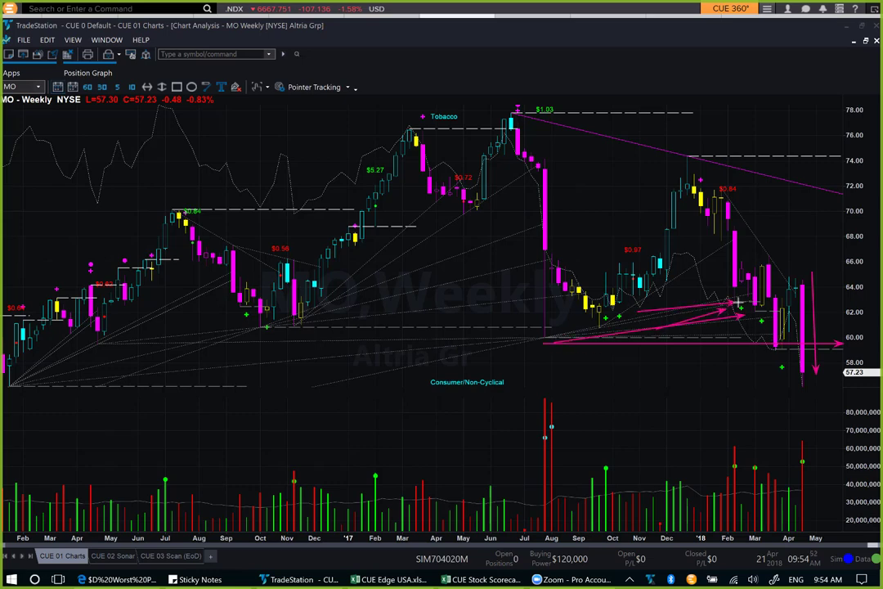
pyautogui.moveTo(741, 411); pyautogui.dragTo(793, 442)
pyautogui.press('Escape')
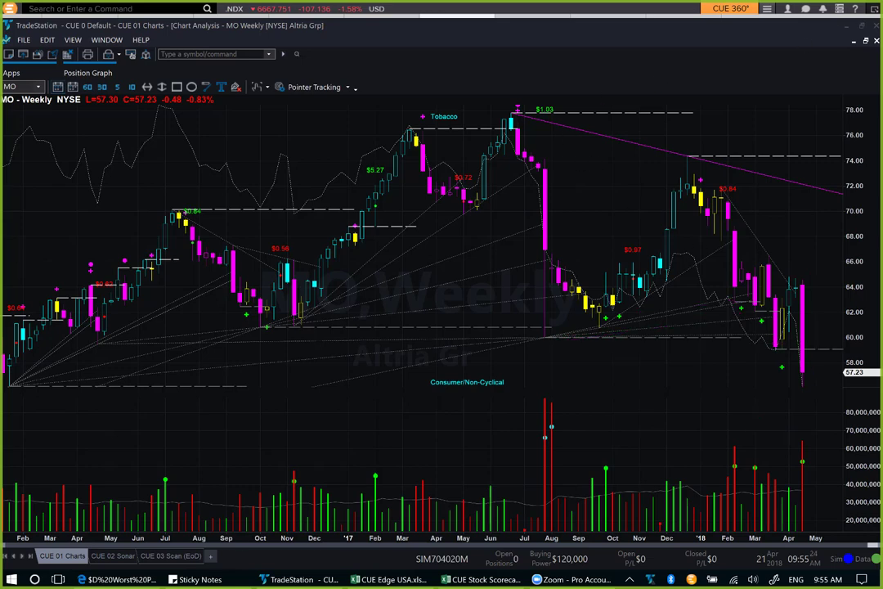
# Switch to the MO daily chart with the cyan and magenta dots and draw horizontal arrows at about 65 and 61.6
pyautogui.click(803, 127)
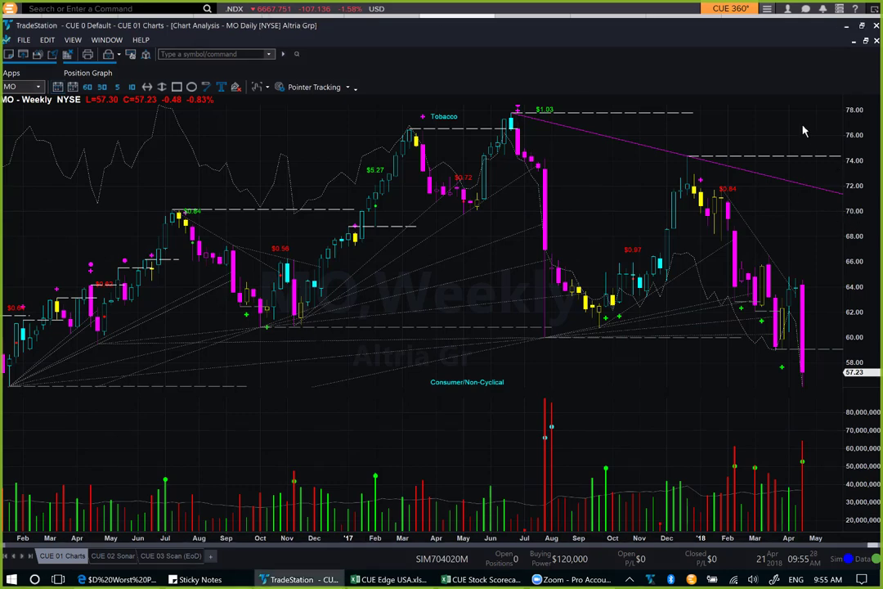
pyautogui.hotkey('ctrl', 'Tab')
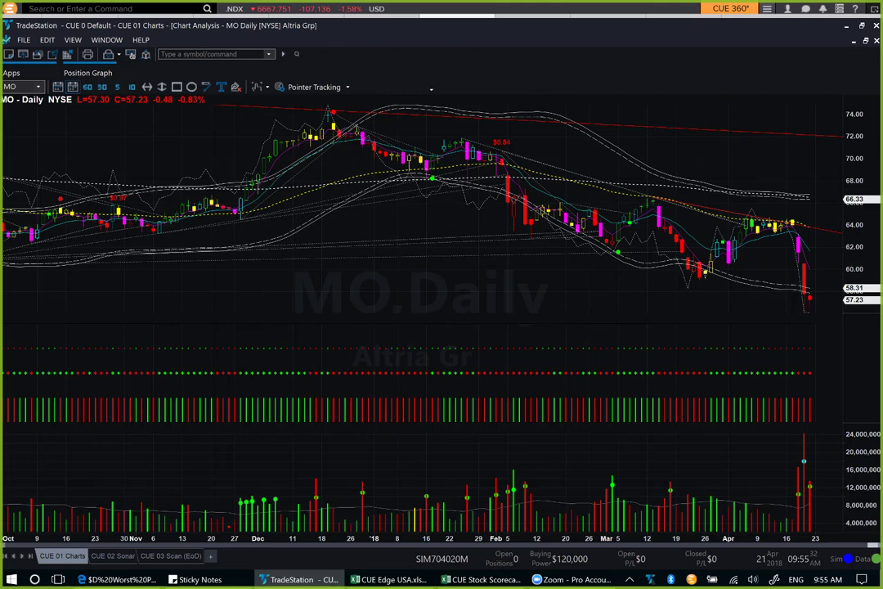
pyautogui.hotkey('ctrl', 'Tab')
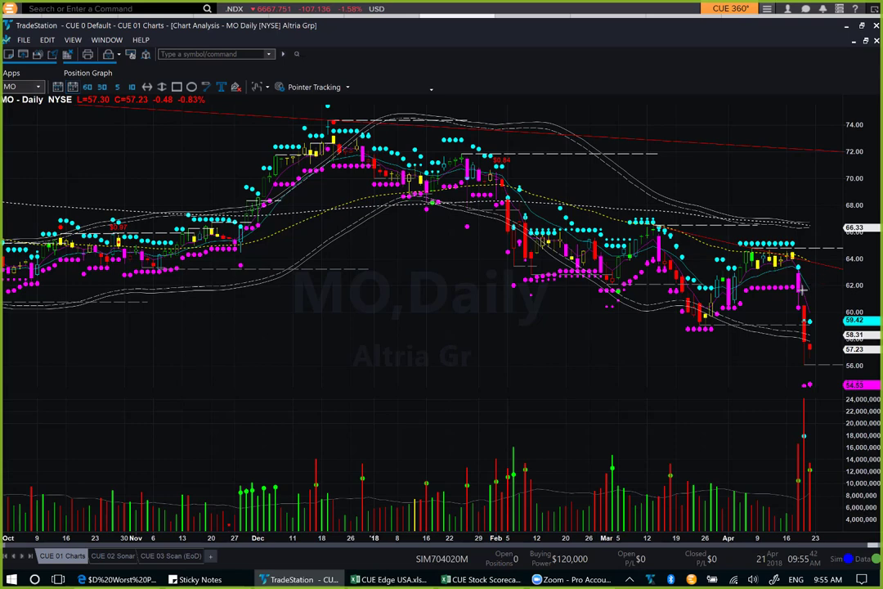
pyautogui.moveTo(799, 290); pyautogui.dragTo(854, 291)
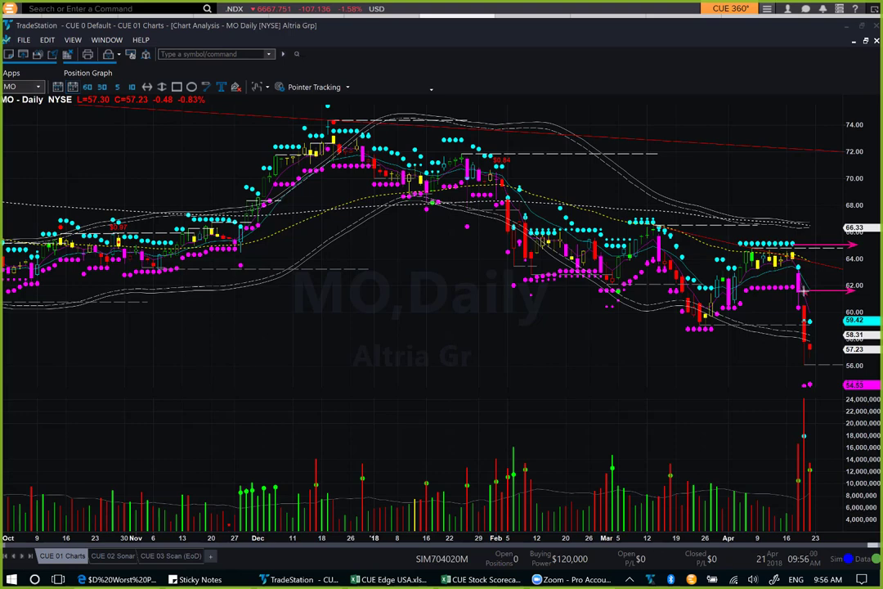
pyautogui.click(849, 296)
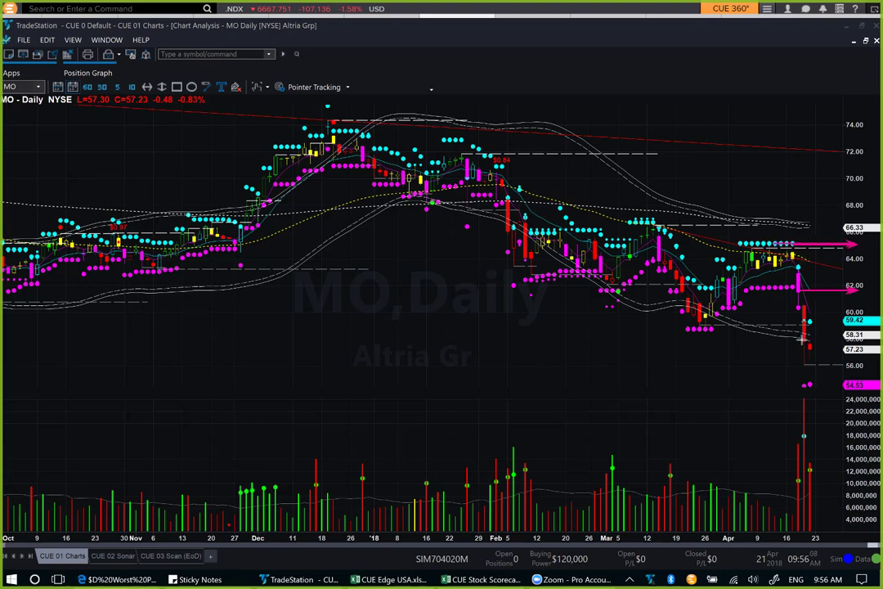
# Mark MO's lower levels at about 59.2 and 58.1 and the downward price path with arrows, and clear the markings
pyautogui.moveTo(804, 338); pyautogui.dragTo(871, 336)
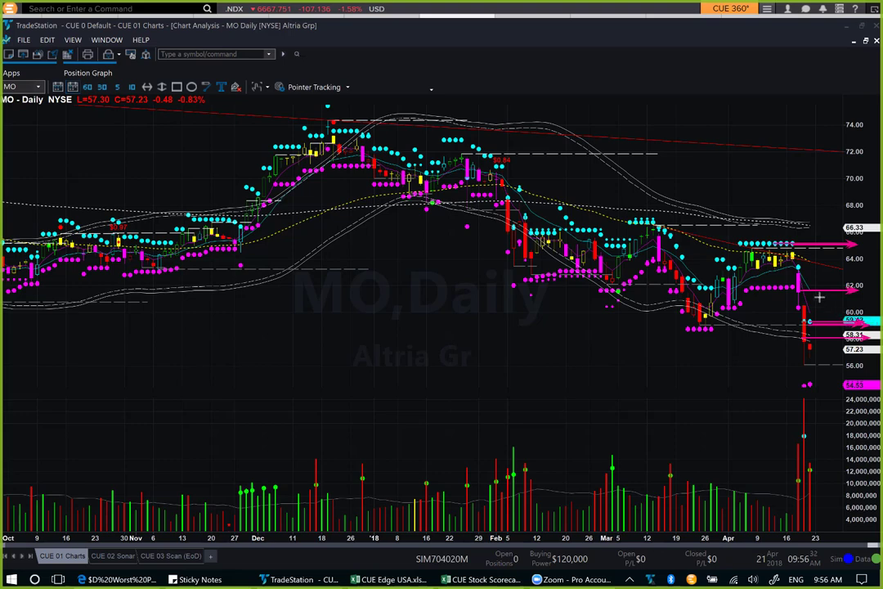
pyautogui.moveTo(818, 296); pyautogui.dragTo(817, 315)
pyautogui.moveTo(822, 345); pyautogui.dragTo(847, 387)
pyautogui.press('Escape')
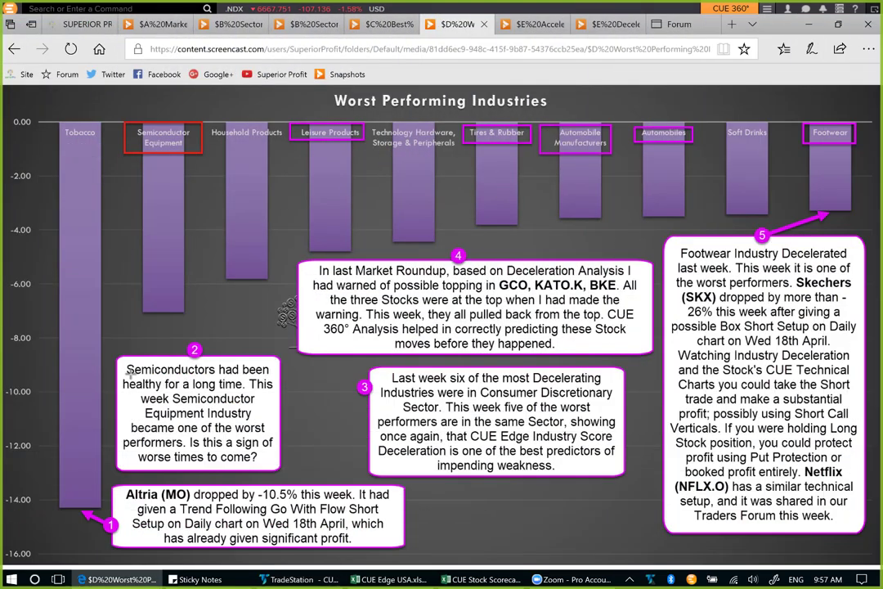
# Switch to the Worst Performing Industries chart in the browser, underline the semiconductors note's first line and point an arrow at Semiconductor Equipment
pyautogui.moveTo(127, 370); pyautogui.dragTo(270, 370)
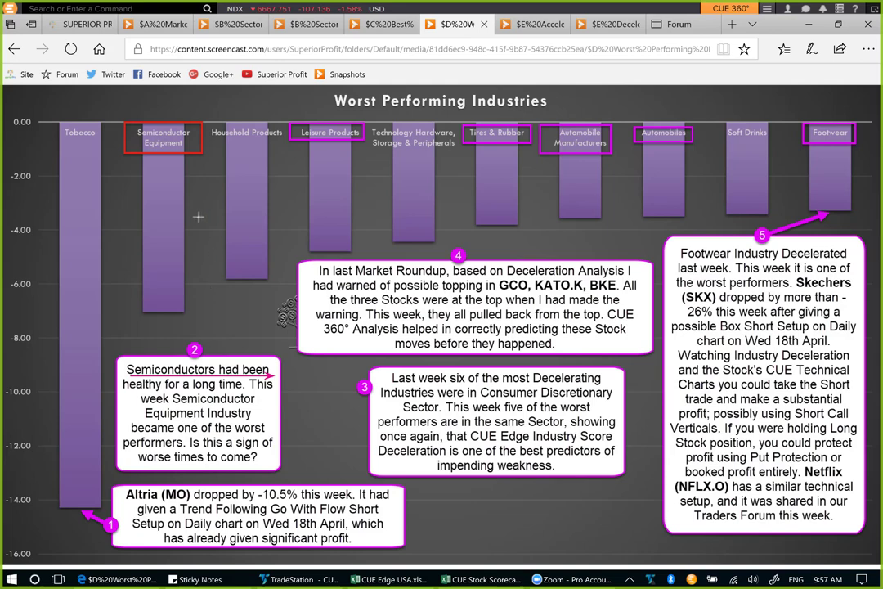
pyautogui.moveTo(126, 224); pyautogui.dragTo(165, 155)
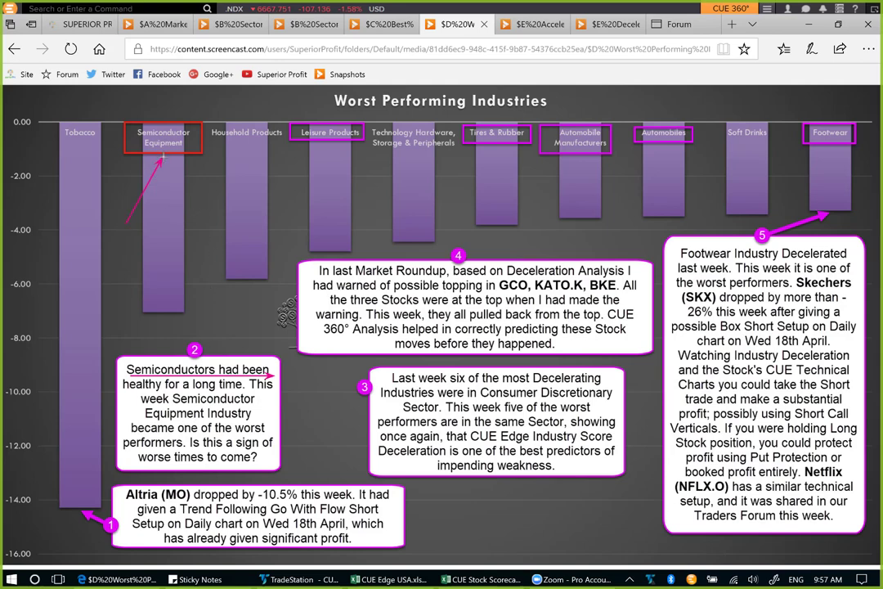
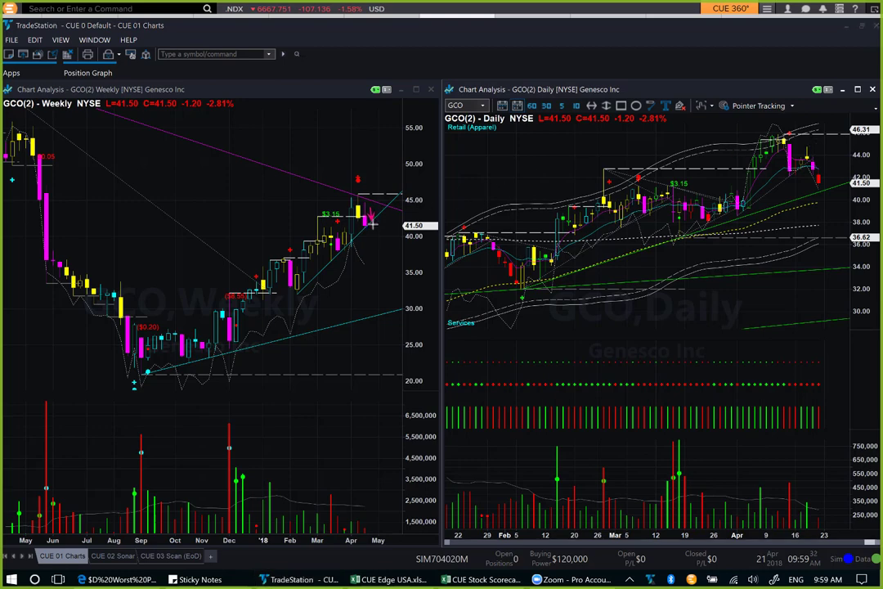
# Draw arrows on GCO's weekly April high and converging trendlines, and on the daily rising green trendline and horizontal level at about 42.7
pyautogui.moveTo(338, 150); pyautogui.dragTo(353, 174)
pyautogui.moveTo(309, 177); pyautogui.dragTo(407, 213)
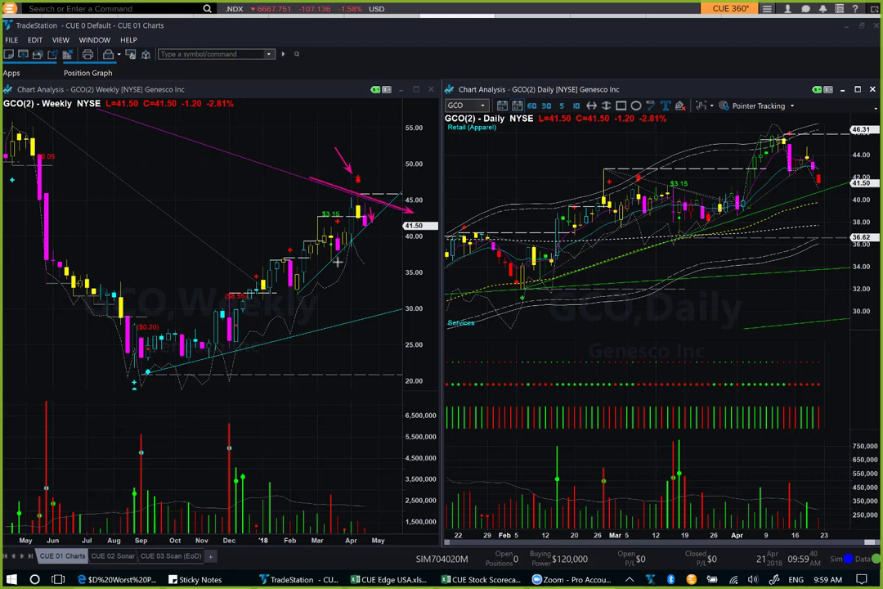
pyautogui.moveTo(333, 266); pyautogui.dragTo(397, 201)
pyautogui.moveTo(744, 221); pyautogui.dragTo(872, 180)
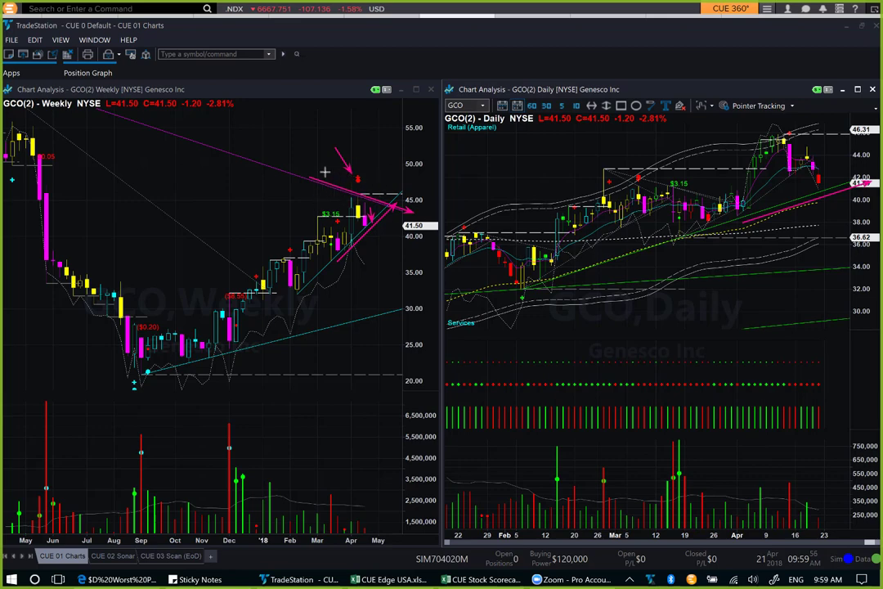
pyautogui.moveTo(324, 172); pyautogui.dragTo(370, 192)
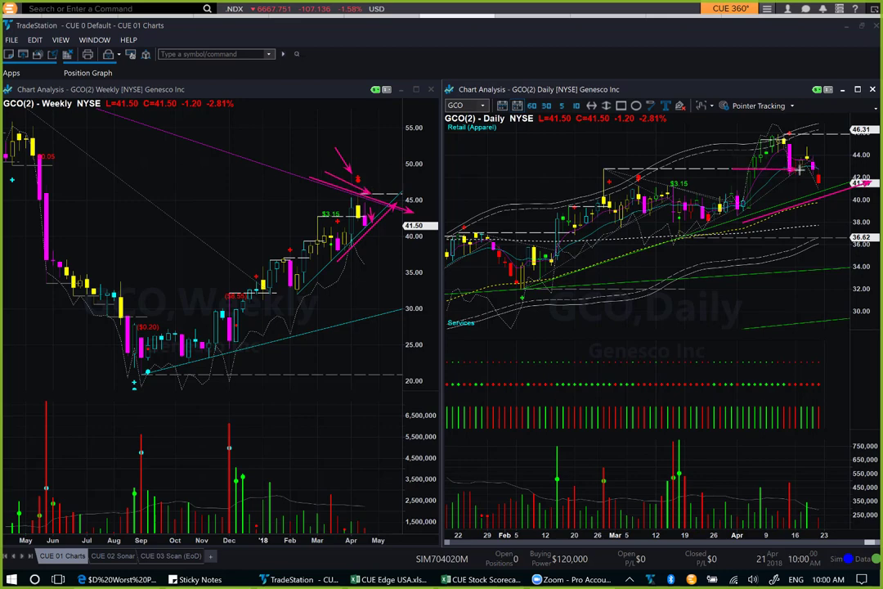
pyautogui.moveTo(733, 169); pyautogui.dragTo(789, 170)
# Switch both charts to CATO and draw arrows at the latest weekly candles, the daily April high and the rising support beneath it
pyautogui.press('Down')
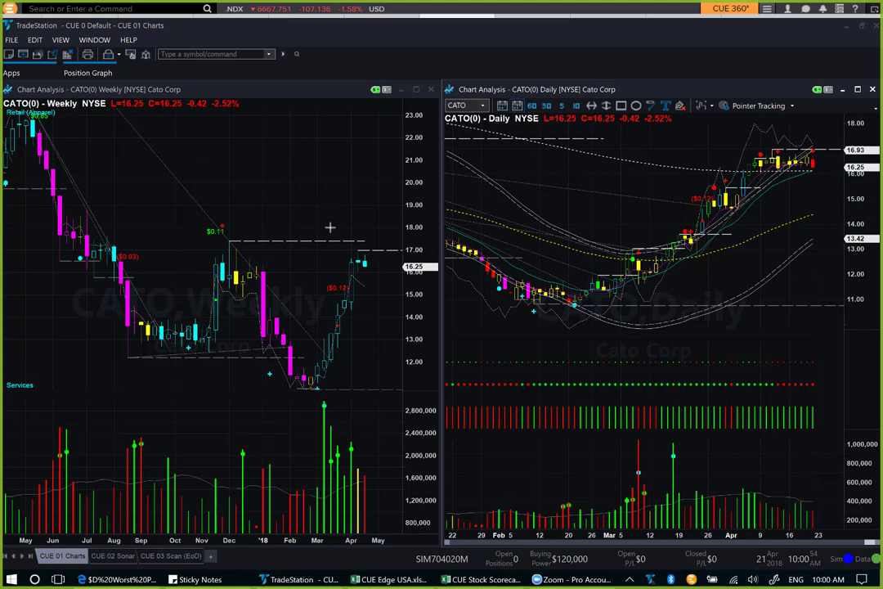
pyautogui.moveTo(327, 228); pyautogui.dragTo(356, 258)
pyautogui.moveTo(717, 126); pyautogui.dragTo(756, 150)
pyautogui.moveTo(754, 206); pyautogui.dragTo(791, 184)
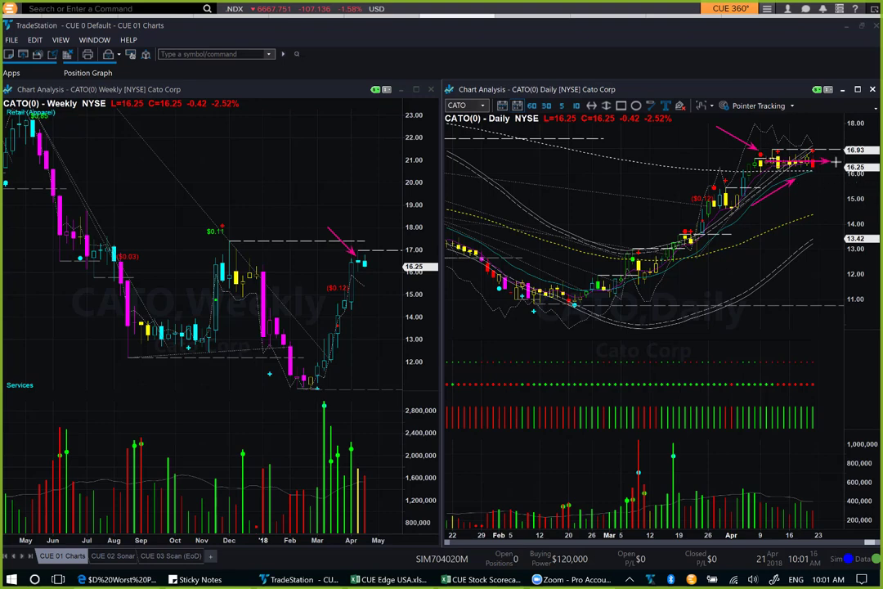
# Mark CATO's sideways daily range and the resistance near 16.93, and draw downward arrows from the latest weekly and daily candles
pyautogui.moveTo(785, 161); pyautogui.dragTo(832, 161)
pyautogui.moveTo(769, 120); pyautogui.dragTo(823, 139)
pyautogui.moveTo(356, 270); pyautogui.dragTo(372, 284)
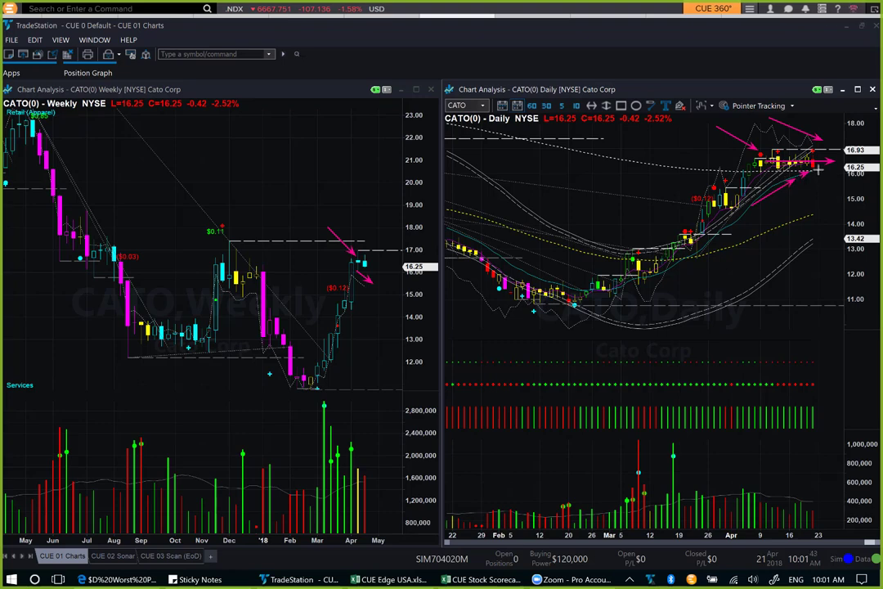
pyautogui.moveTo(819, 170); pyautogui.dragTo(829, 190)
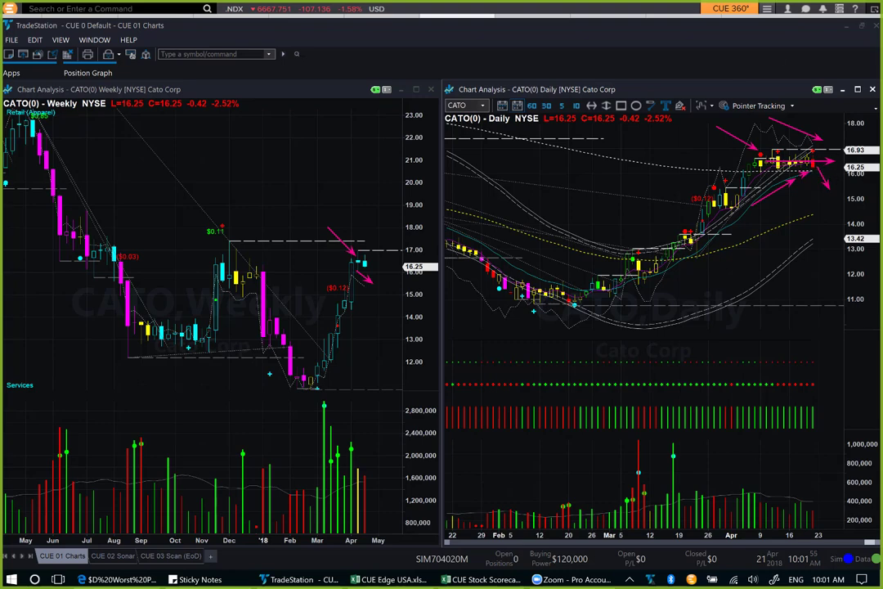
# Switch both charts to BKE and draw arrows on the weekly April high, along the magenta trendline and down past the last candle
pyautogui.press('Down')
pyautogui.press('Down')
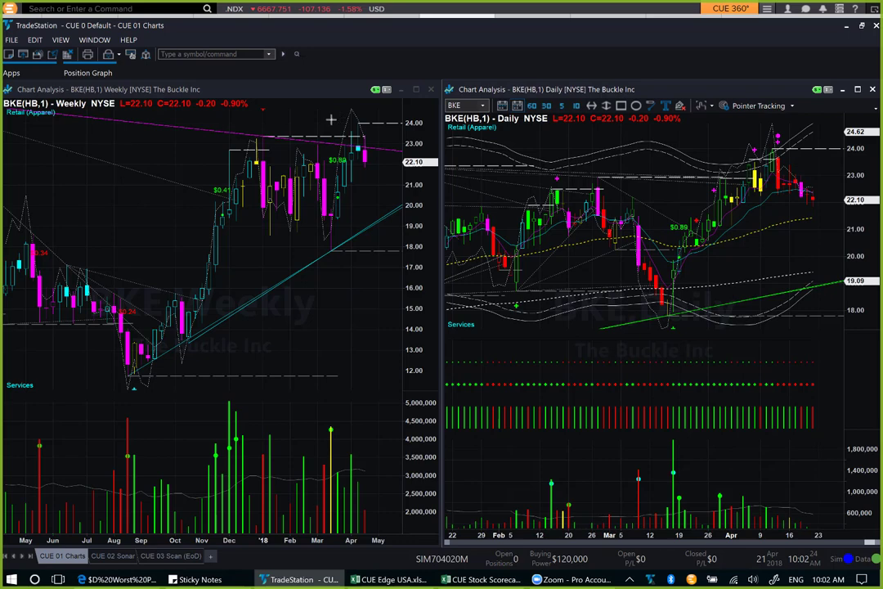
pyautogui.moveTo(331, 120); pyautogui.dragTo(353, 130)
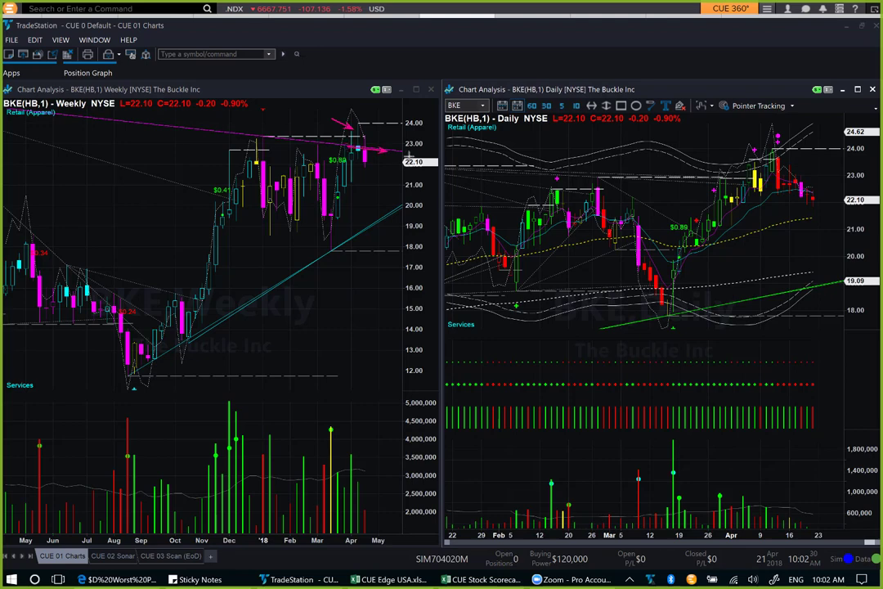
pyautogui.moveTo(358, 148); pyautogui.dragTo(431, 154)
pyautogui.moveTo(362, 117)
pyautogui.mouseDown()
pyautogui.moveTo(385, 149)
pyautogui.moveTo(382, 170)
pyautogui.mouseUp()
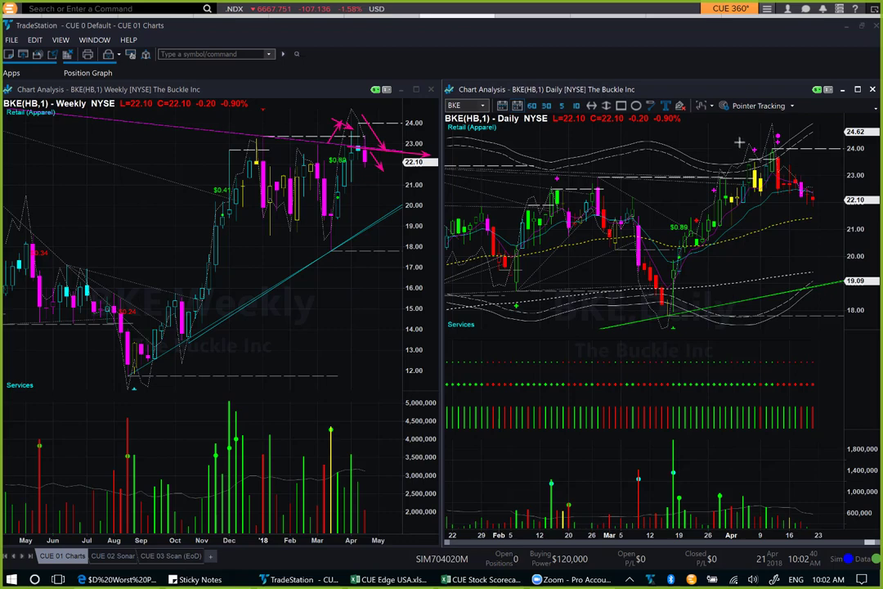
# Mark BKE's daily April high, the decline from it and the moving average below with arrows, and clear all markings
pyautogui.moveTo(725, 121); pyautogui.dragTo(773, 137)
pyautogui.moveTo(792, 158); pyautogui.dragTo(824, 196)
pyautogui.moveTo(742, 223); pyautogui.dragTo(780, 197)
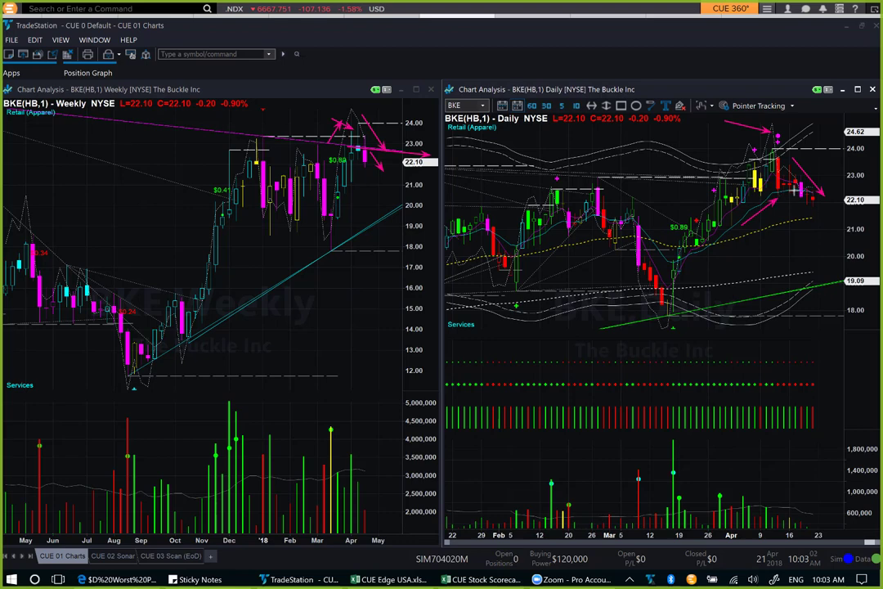
pyautogui.press('Escape')
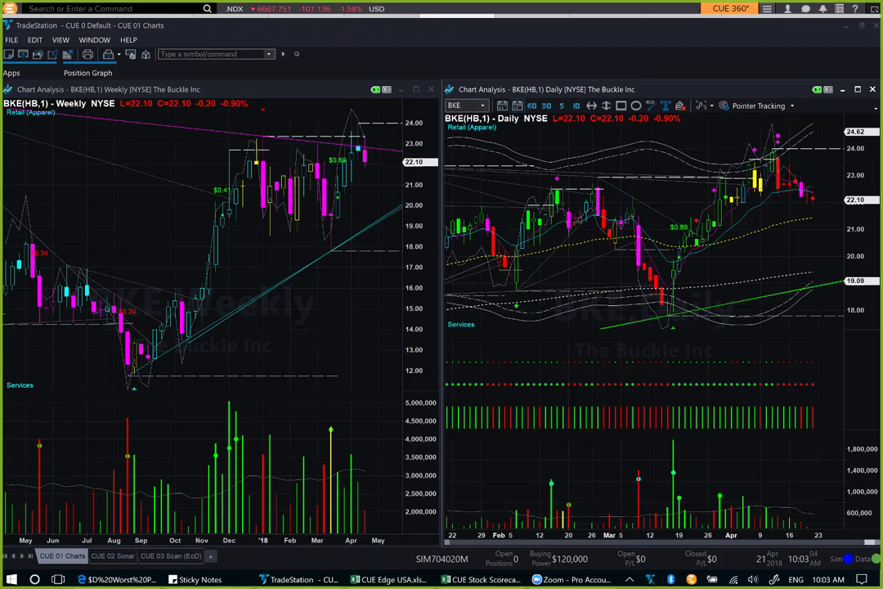